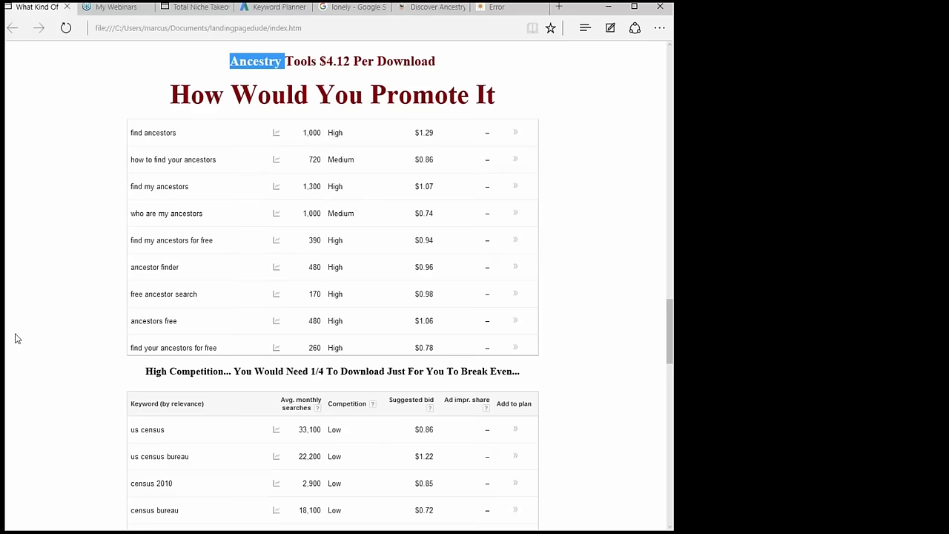
# Review the Discover Ancestry offer, its ancestor and census keyword tables, and the landing page planning questions and steps
pyautogui.scroll(5, 46, 366)
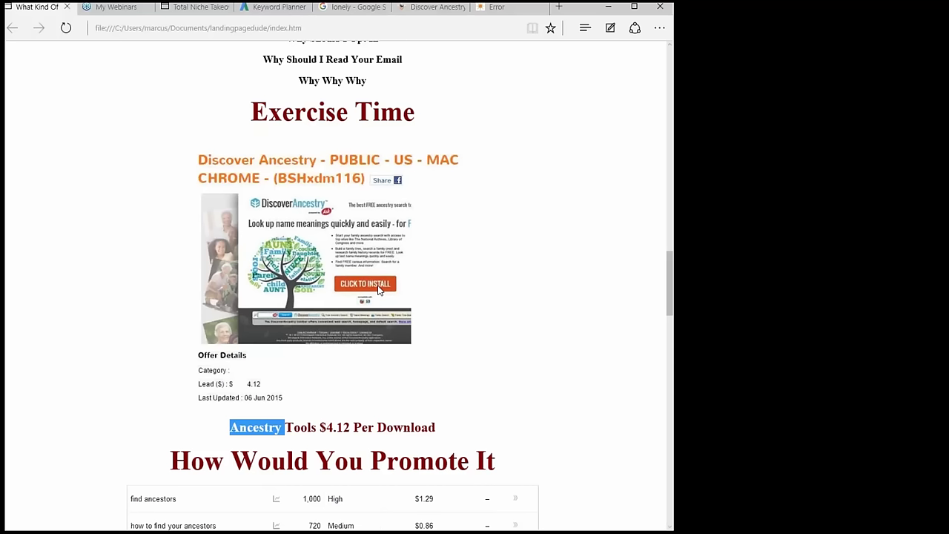
pyautogui.scroll(-6, 375, 290)
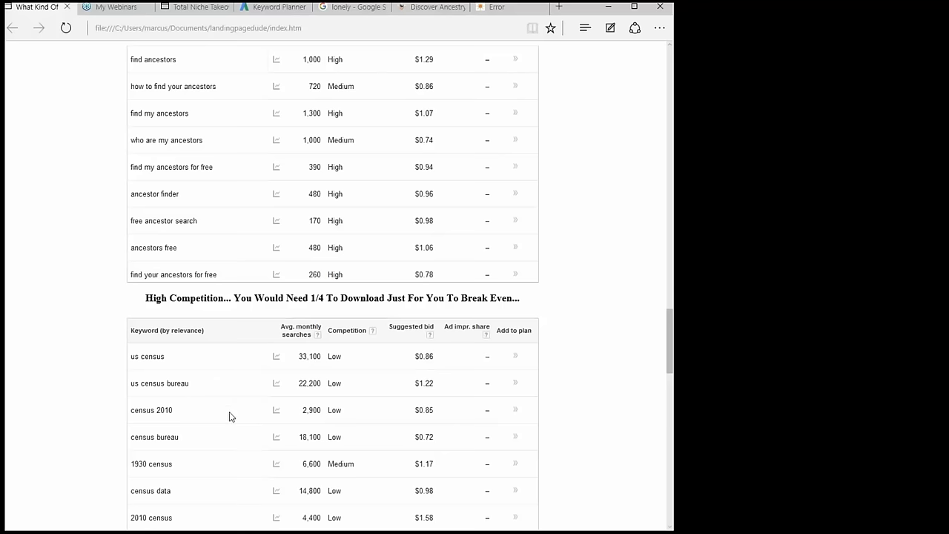
pyautogui.scroll(-3, 233, 426)
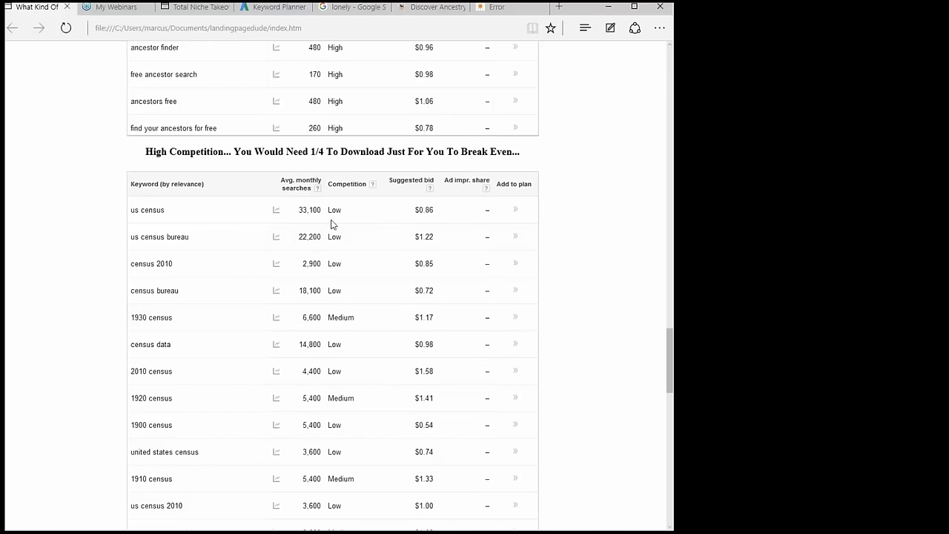
pyautogui.scroll(-3, 271, 430)
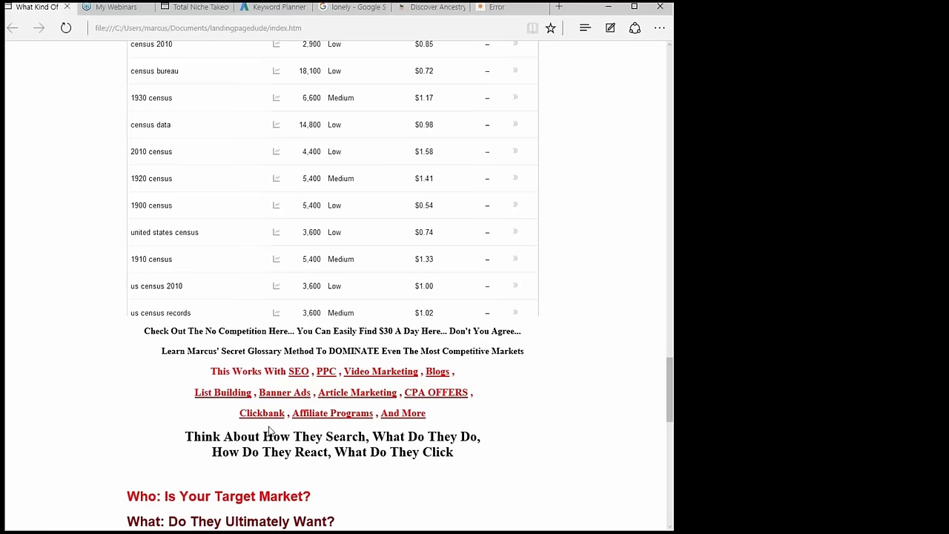
pyautogui.scroll(-2, 271, 430)
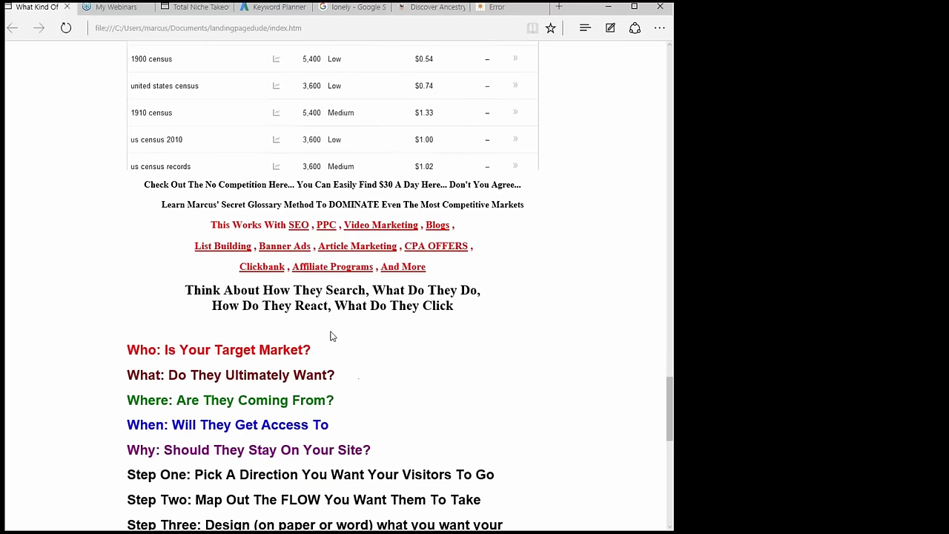
pyautogui.scroll(-1, 331, 335)
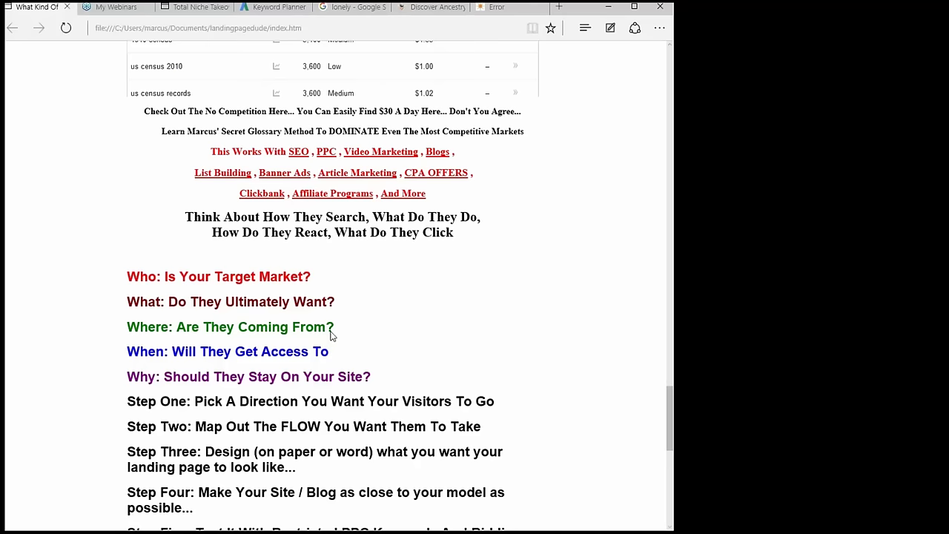
pyautogui.scroll(-1, 331, 335)
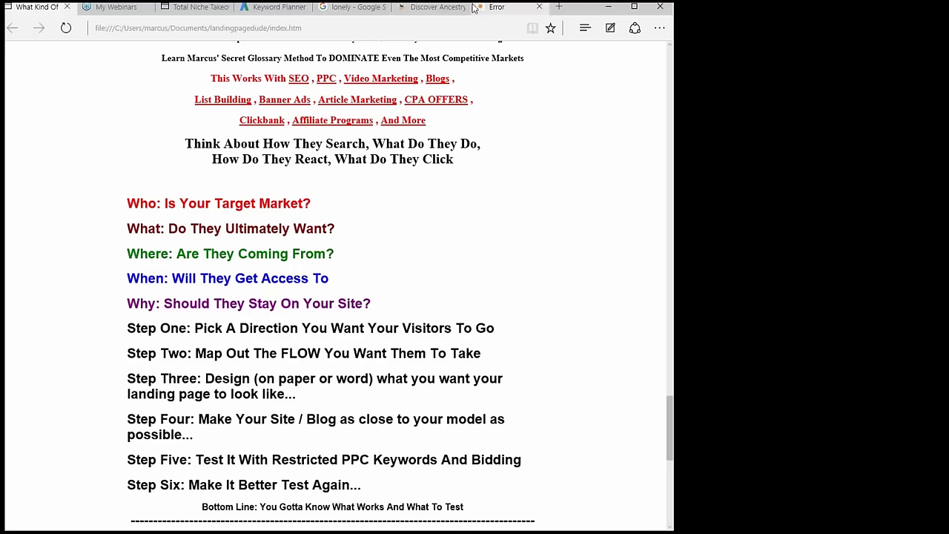
# Switch to Google AdWords Keyword Planner and get keyword ideas for "downloadble"
pyautogui.click(277, 14)
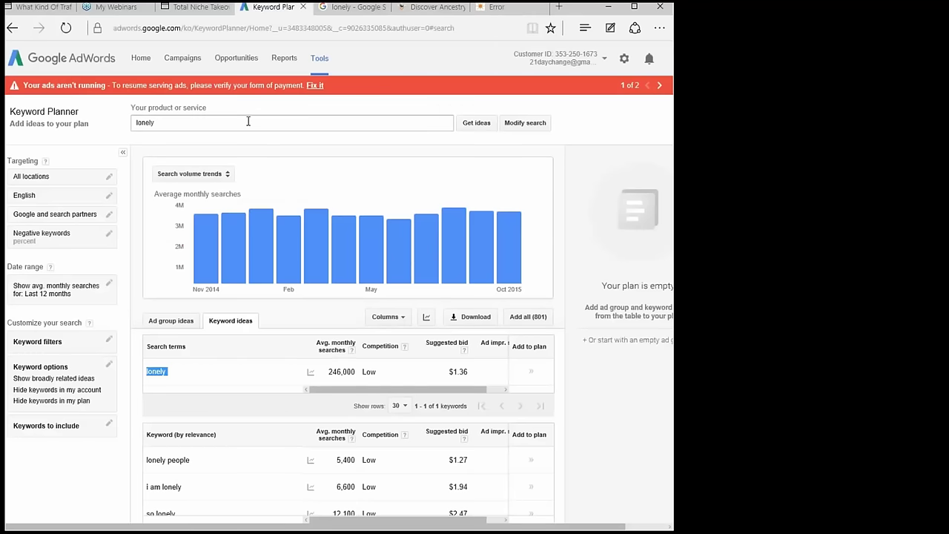
pyautogui.write('downloadble')
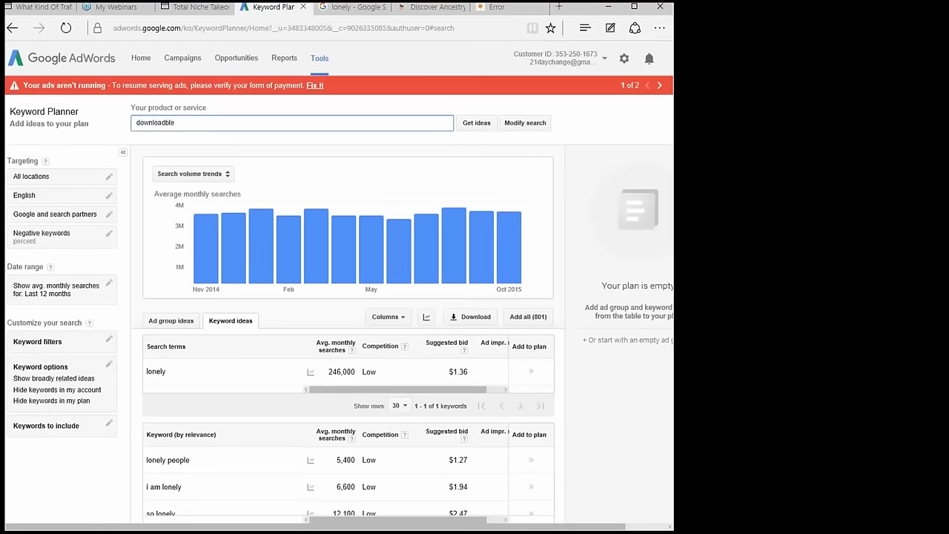
pyautogui.click(484, 124)
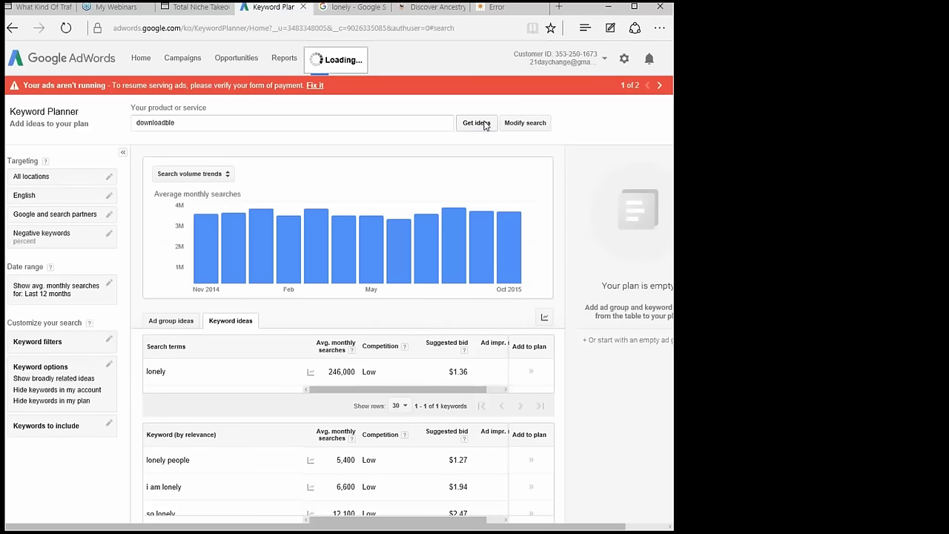
pyautogui.moveTo(484, 221)
pyautogui.scroll(-3, 511, 330)
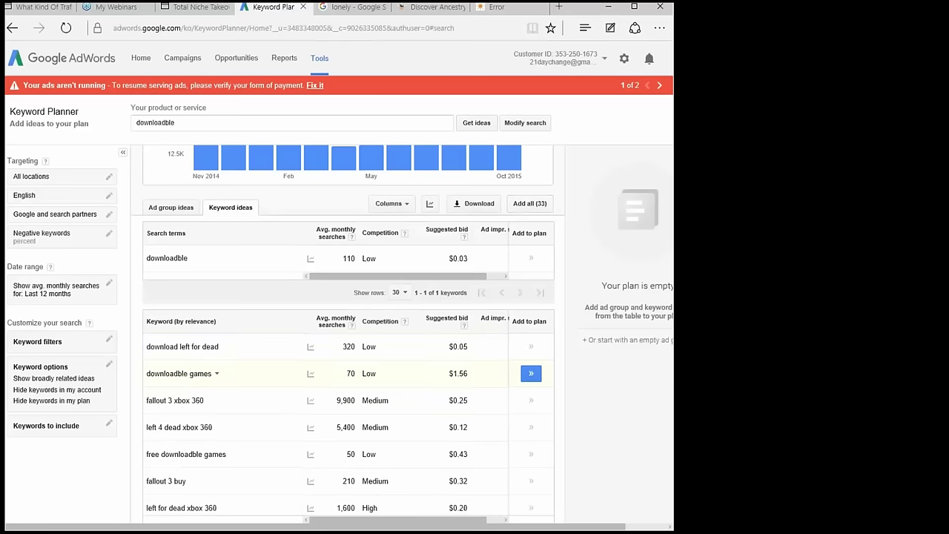
# Turn on the keyword option to only show ideas closely related to the search terms and save it
pyautogui.click(49, 369)
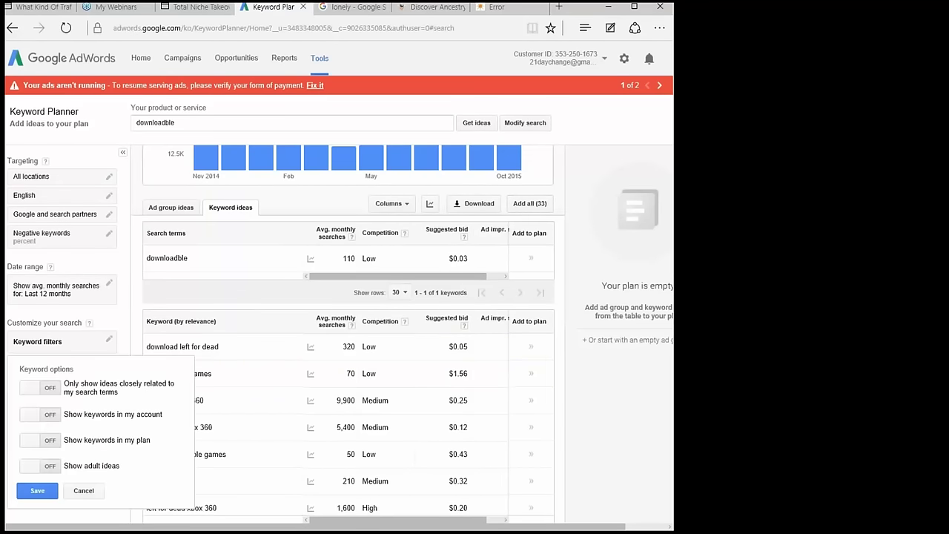
pyautogui.click(31, 388)
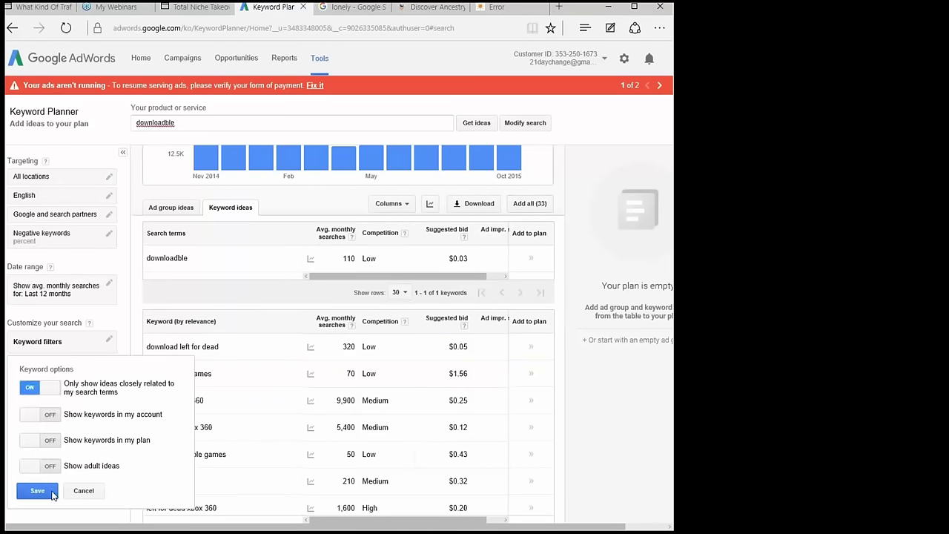
pyautogui.click(49, 492)
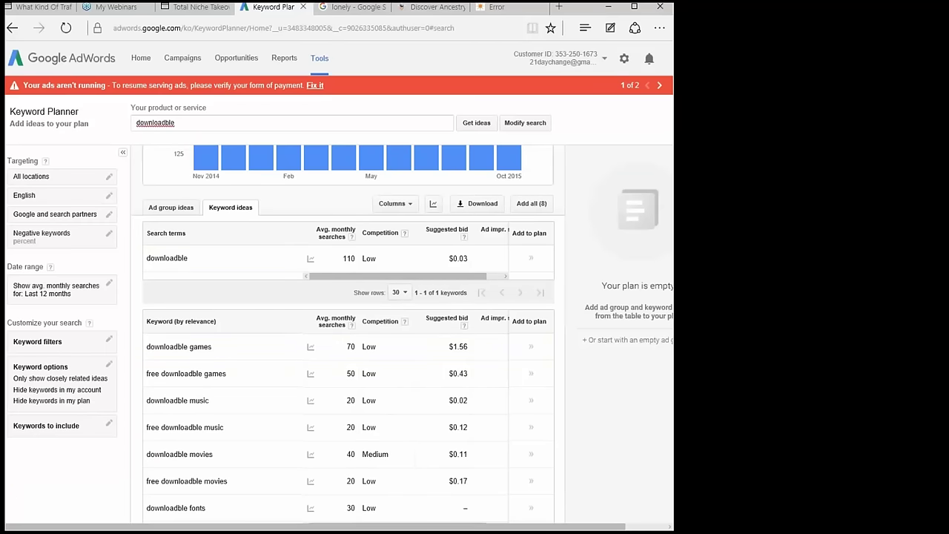
# Replace the product or service term with "download pdf" and get new keyword ideas
pyautogui.click(164, 123)
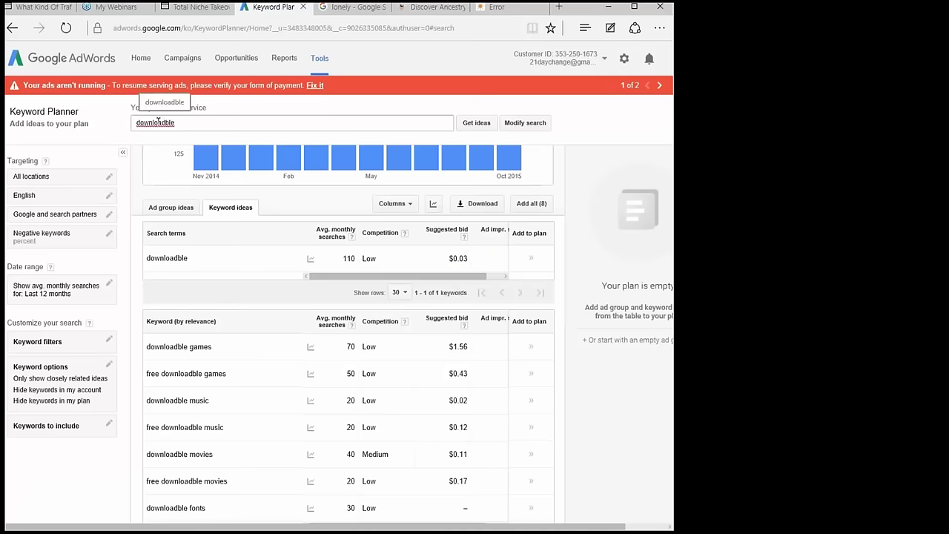
pyautogui.moveTo(158, 122); pyautogui.dragTo(273, 121)
pyautogui.write('a')
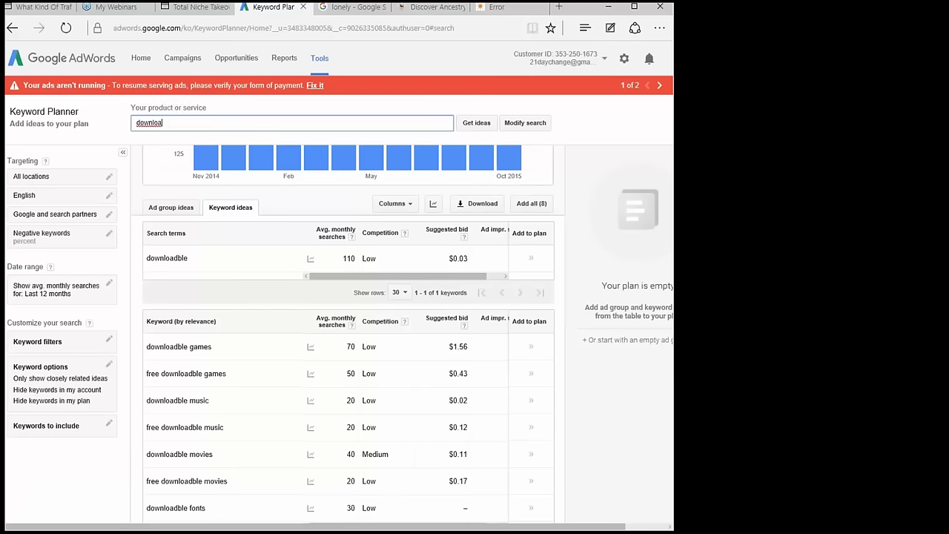
pyautogui.write('d pdf')
pyautogui.click(486, 126)
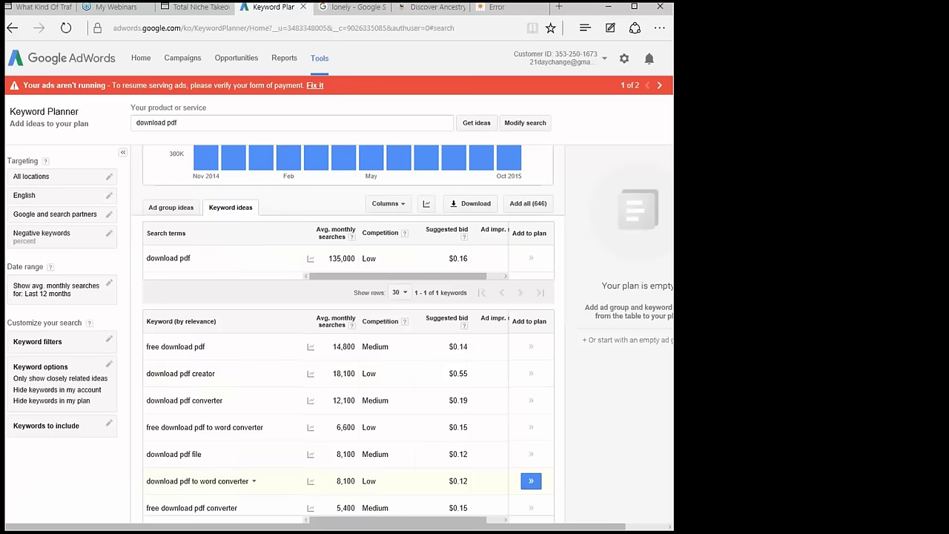
# Copy the keyword "download pdf to word converter" into a new Notepad document and shrink its window
pyautogui.moveTo(248, 491); pyautogui.dragTo(147, 486)
pyautogui.hotkey('ctrl', 'c')
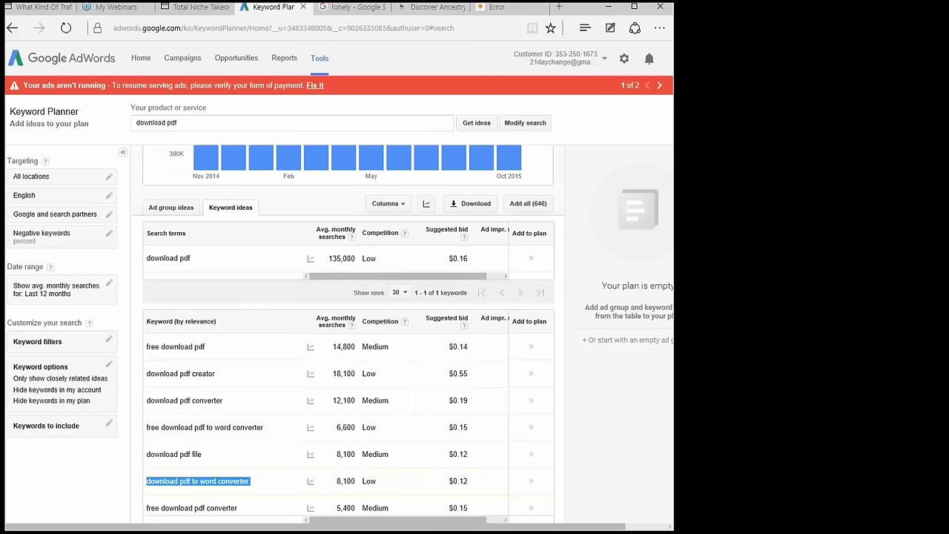
pyautogui.press('super+s')
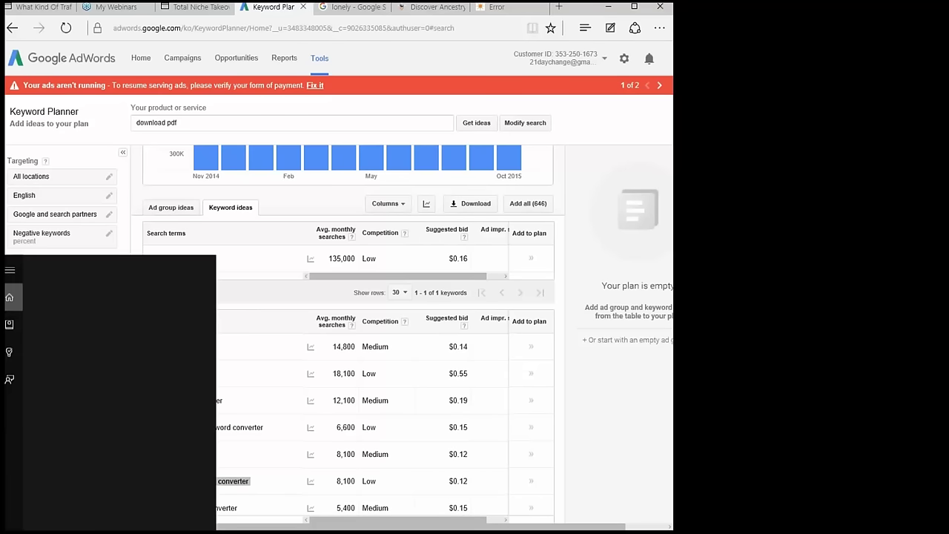
pyautogui.write('note')
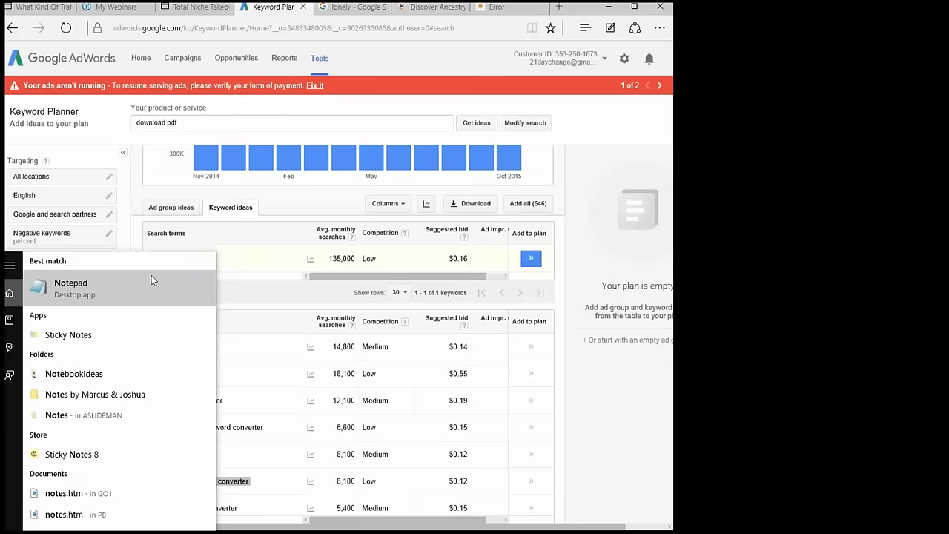
pyautogui.click(151, 275)
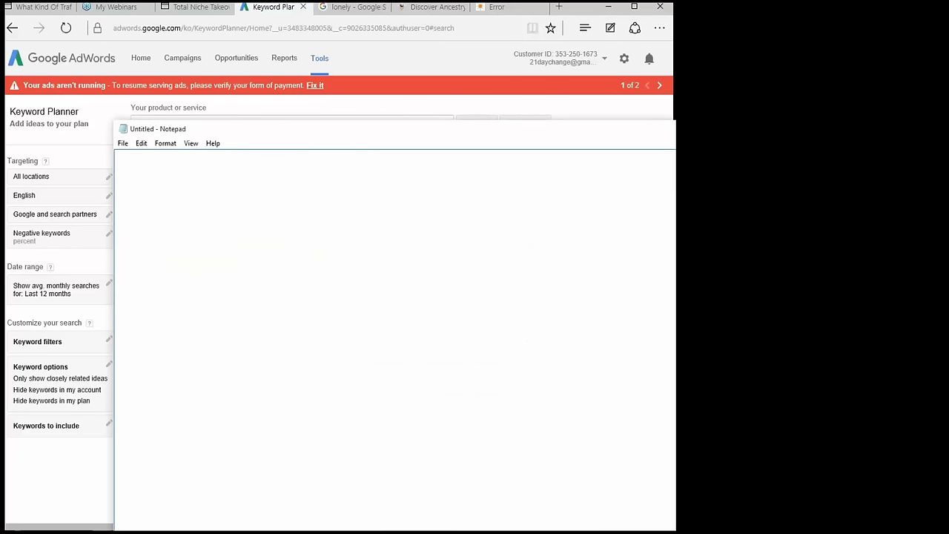
pyautogui.moveTo(114, 186); pyautogui.dragTo(441, 200)
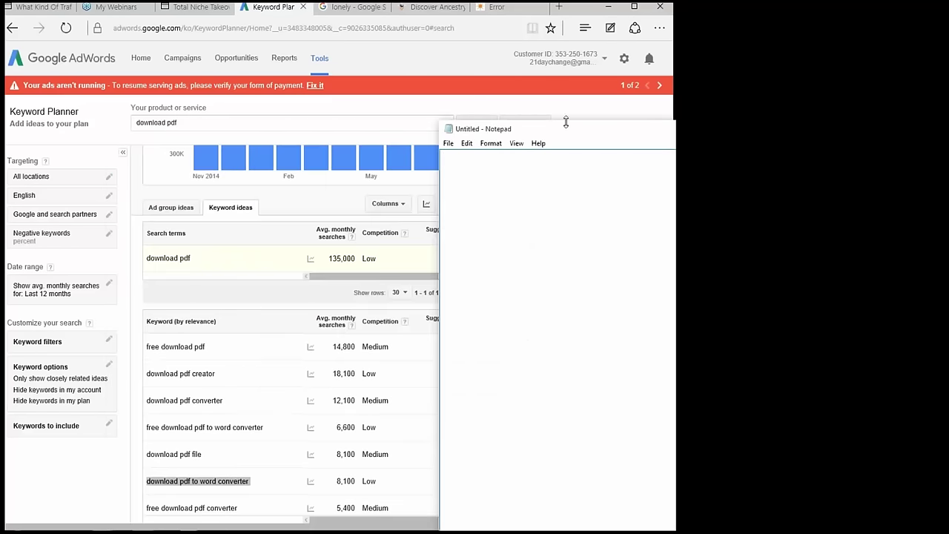
pyautogui.moveTo(570, 132); pyautogui.dragTo(595, 464)
pyautogui.hotkey('ctrl', 'v')
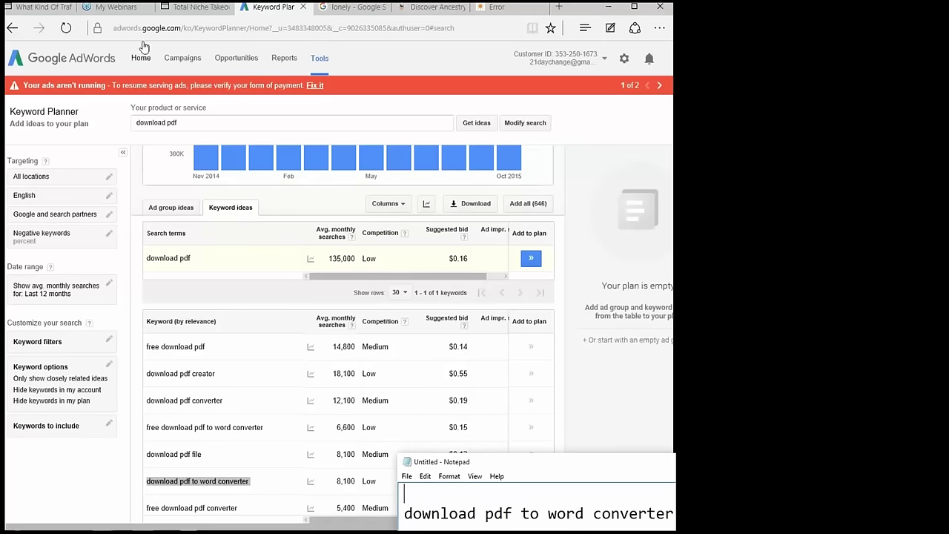
# Return to the landing page presentation and place the Notepad window over its target market questions
pyautogui.click(46, 8)
pyautogui.hotkey('alt', 'Tab')
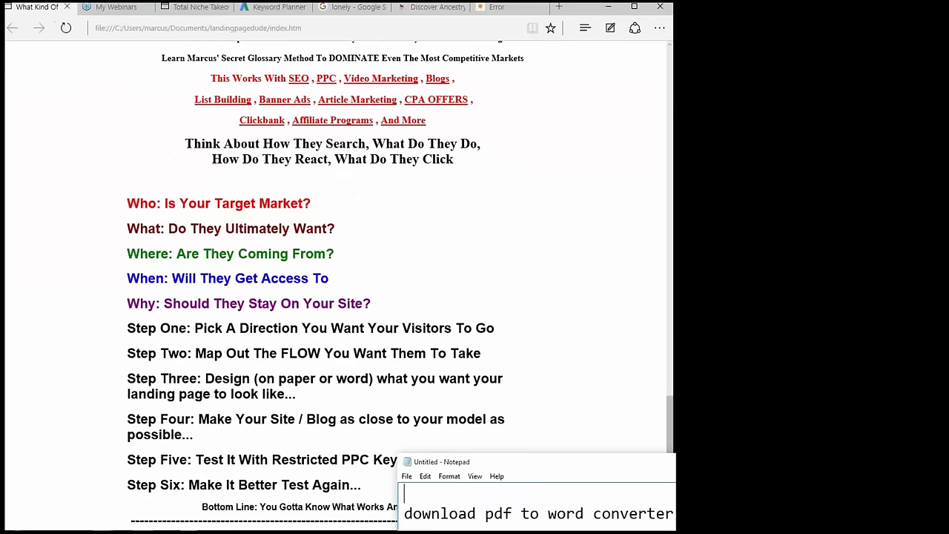
pyautogui.moveTo(636, 503); pyautogui.dragTo(302, 236)
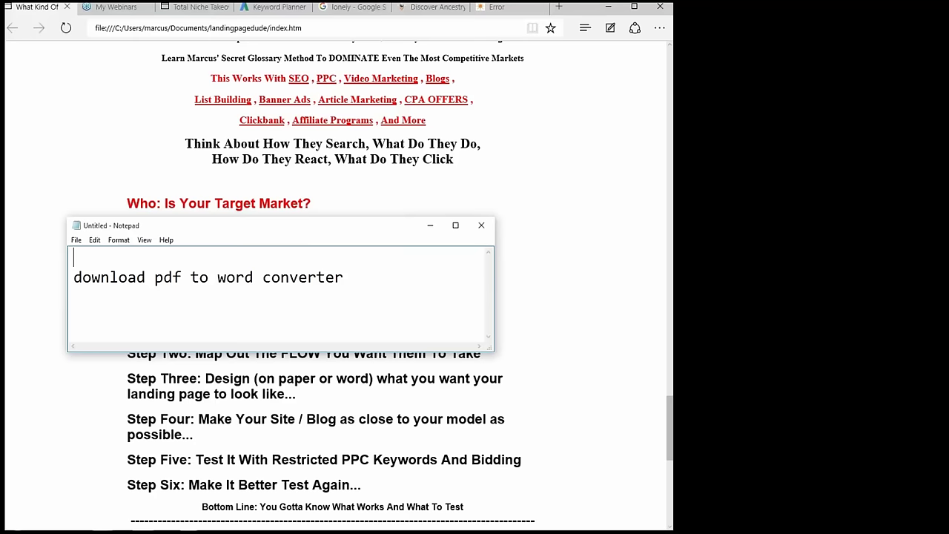
pyautogui.click(350, 7)
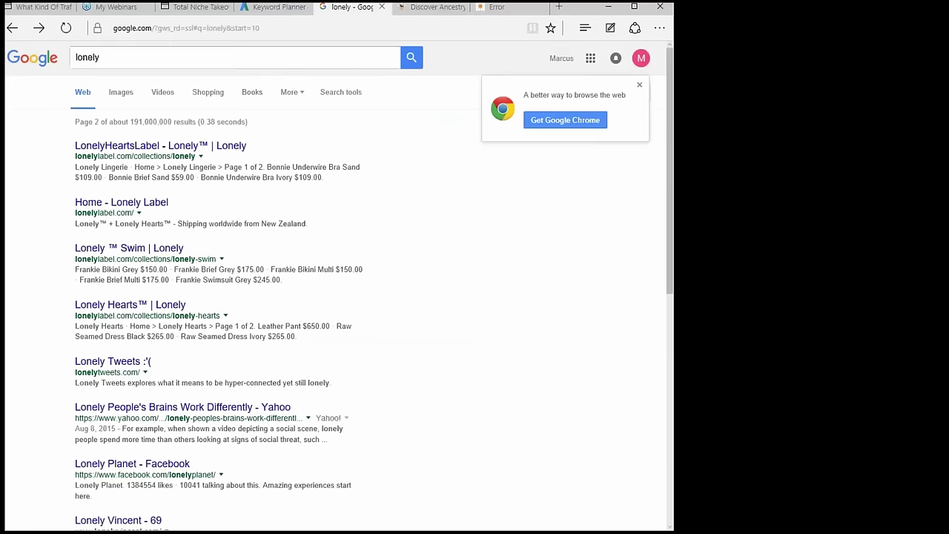
pyautogui.doubleClick(88, 57)
pyautogui.press('BackSpace')
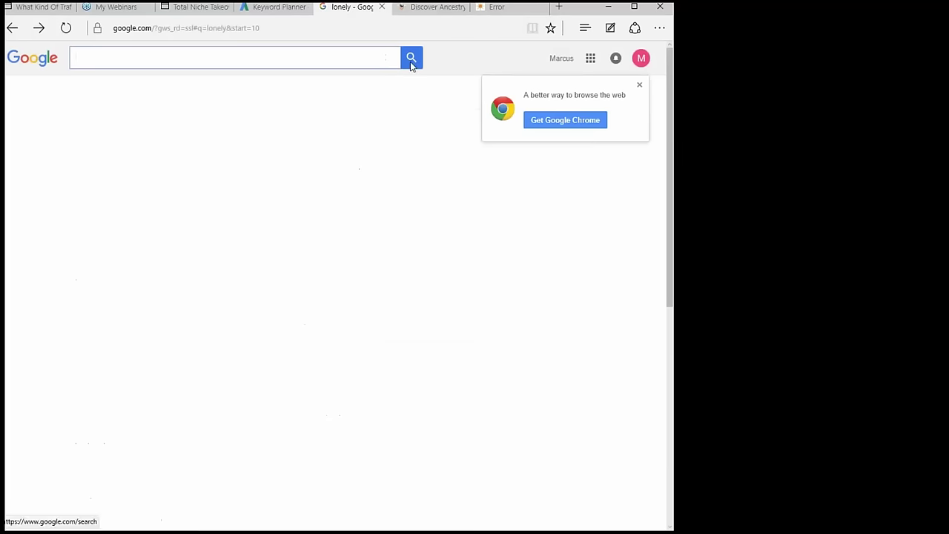
# Load msn.com in the Discover Ancestry browser tab and activate its web search box
pyautogui.click(437, 10)
pyautogui.click(382, 26)
pyautogui.write('msn.com')
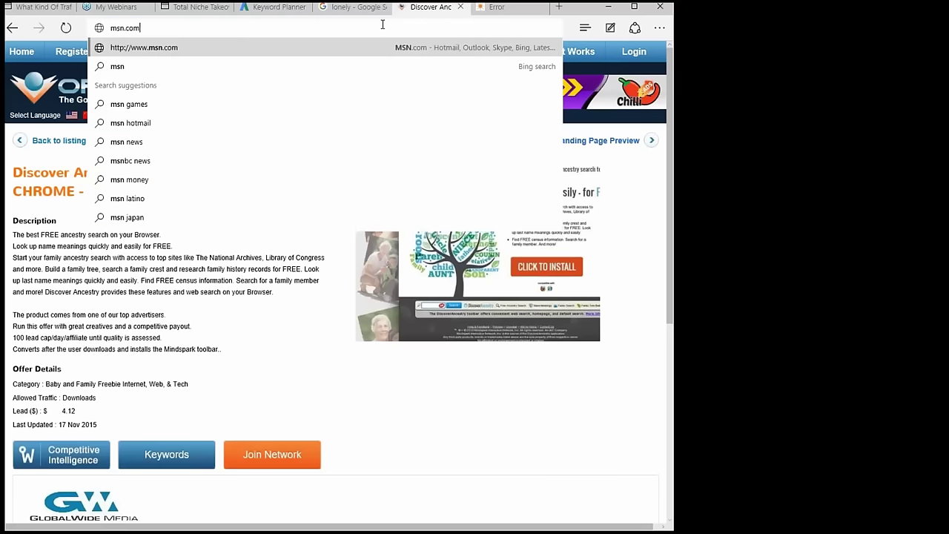
pyautogui.press('Return')
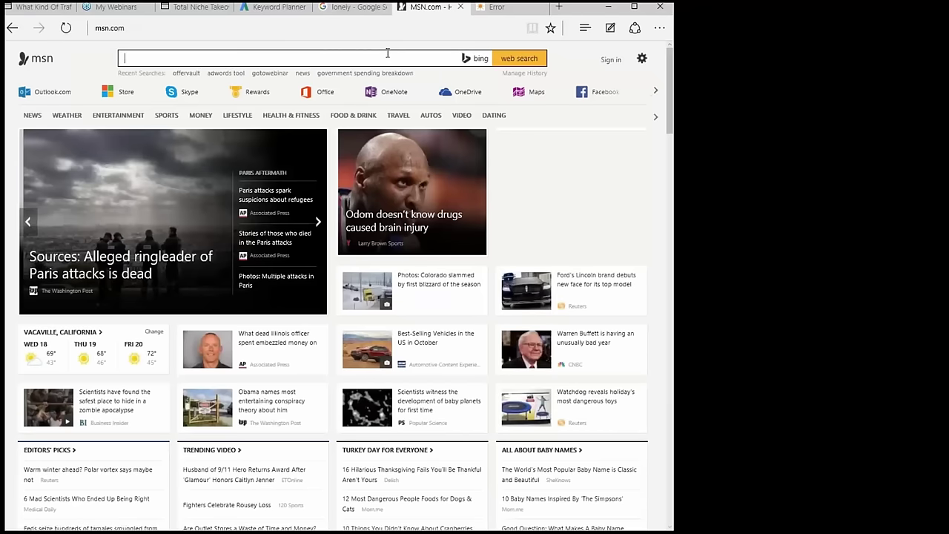
pyautogui.click(388, 54)
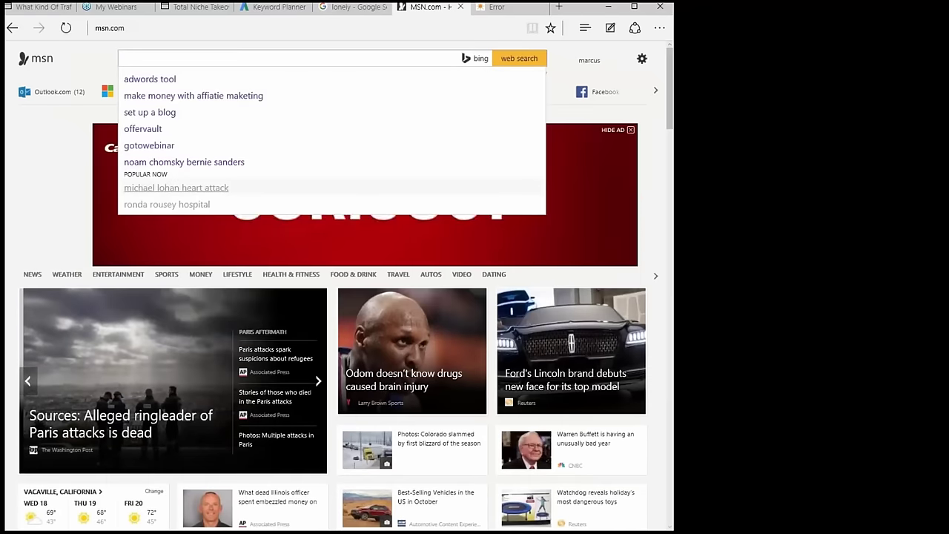
# Switch to Notepad and select the "download pdf to word converter" line
pyautogui.hotkey('alt', 'Tab')
pyautogui.hotkey('alt', 'Tab')
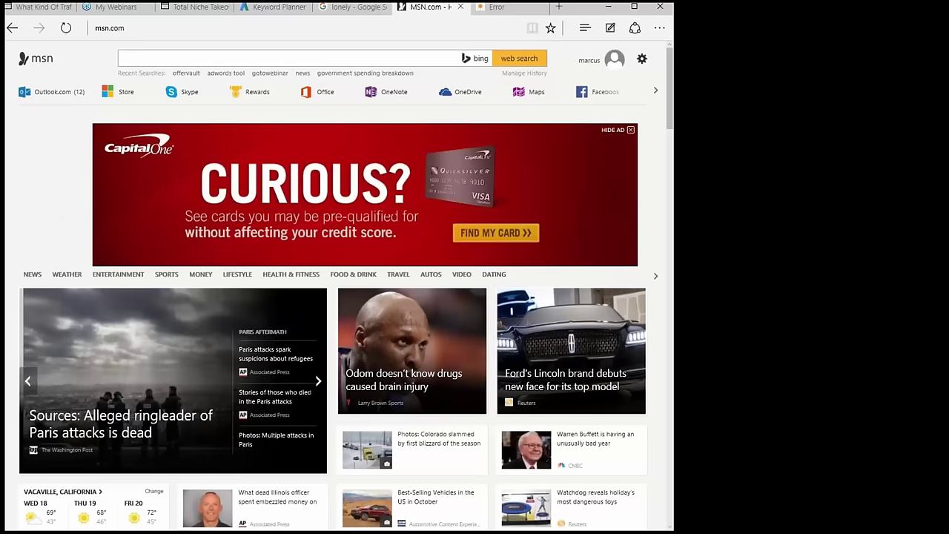
pyautogui.hotkey('alt', 'Tab')
pyautogui.click(343, 289)
pyautogui.moveTo(343, 289); pyautogui.dragTo(77, 253)
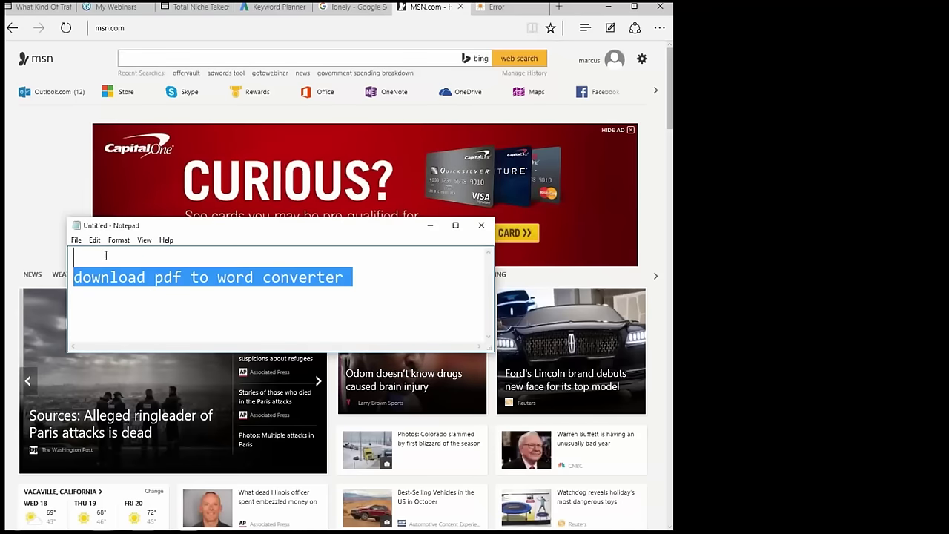
# Enter "download pdf to word converter" in the MSN web search, copy the phrase, and run the search
pyautogui.click(330, 57)
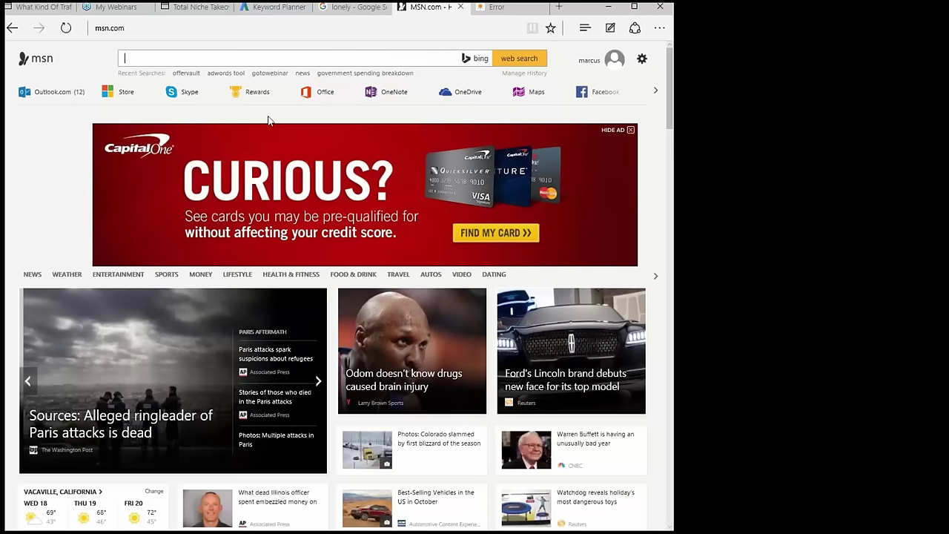
pyautogui.write('download')
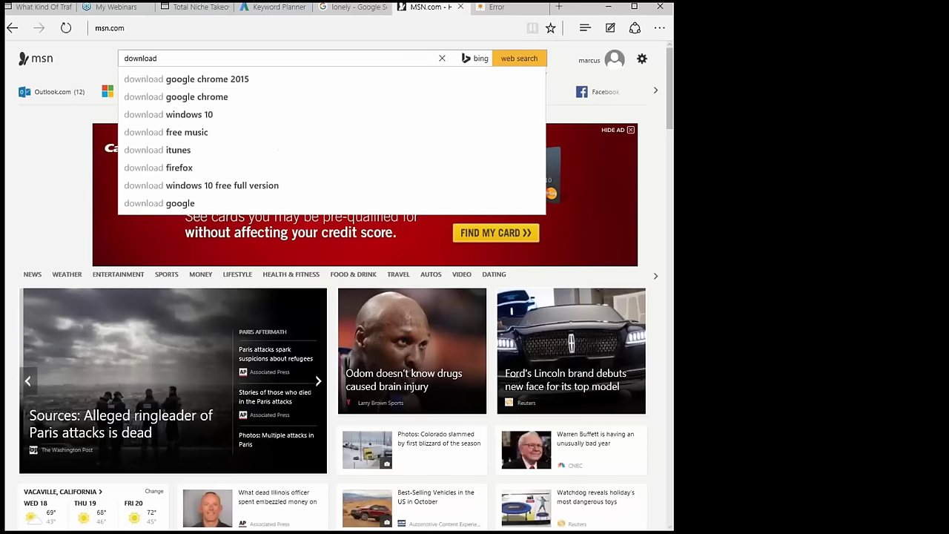
pyautogui.hotkey('alt', 'Tab')
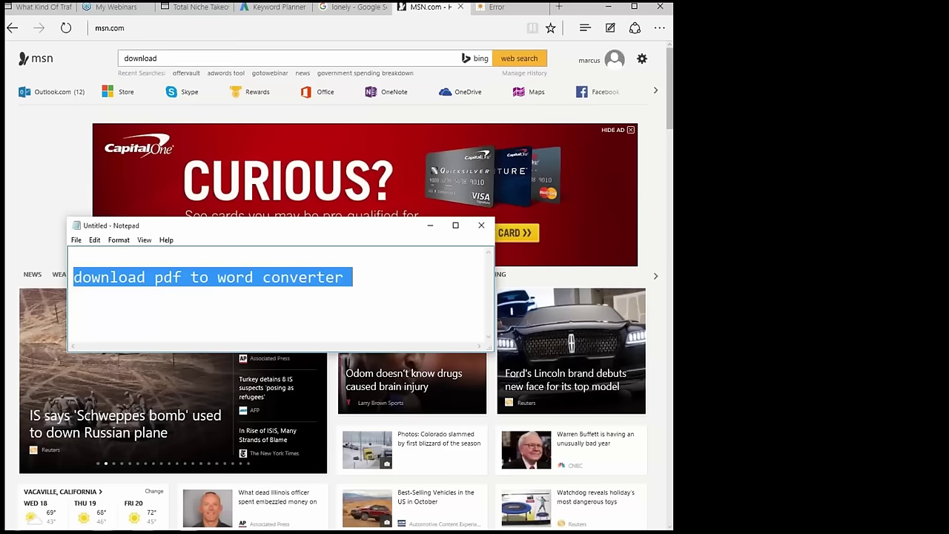
pyautogui.click(348, 61)
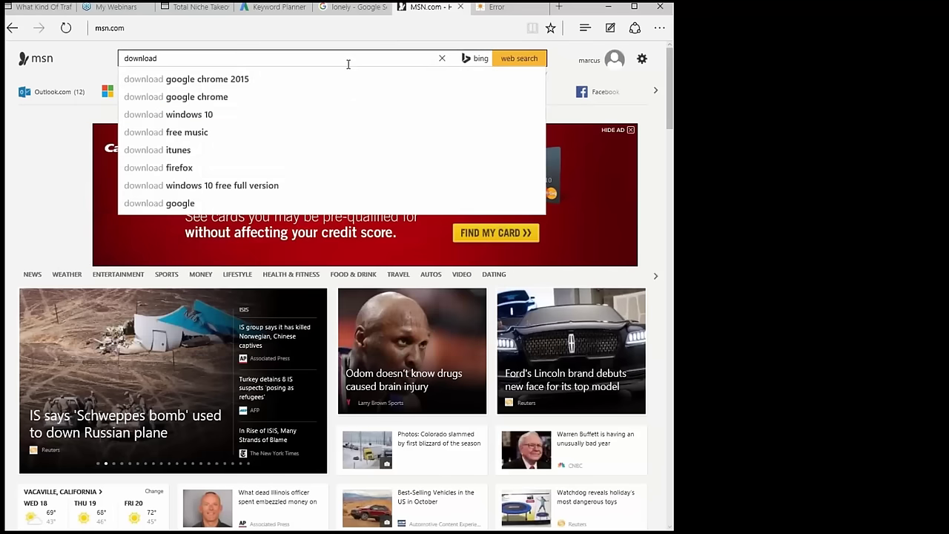
pyautogui.write('pdf to word')
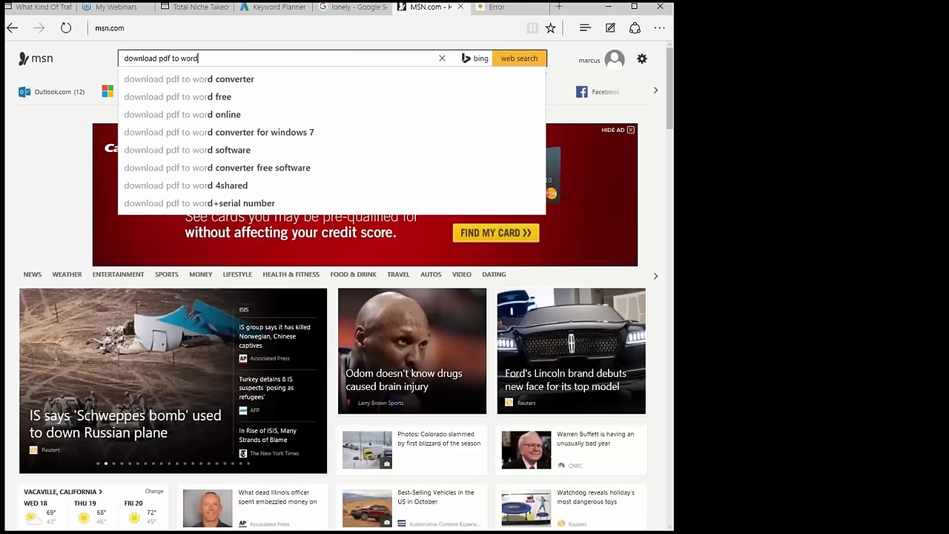
pyautogui.write(' converter')
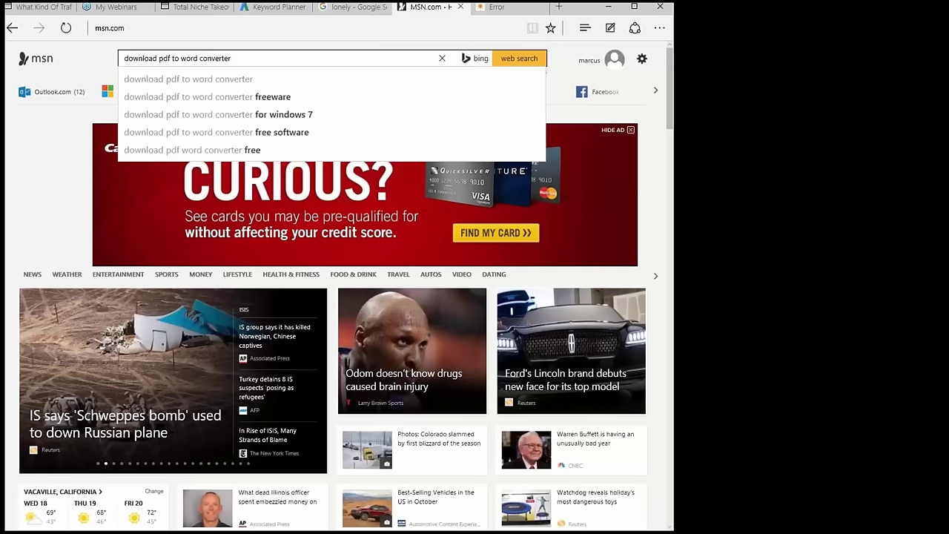
pyautogui.hotkey('ctrl', 'a')
pyautogui.hotkey('ctrl', 'c')
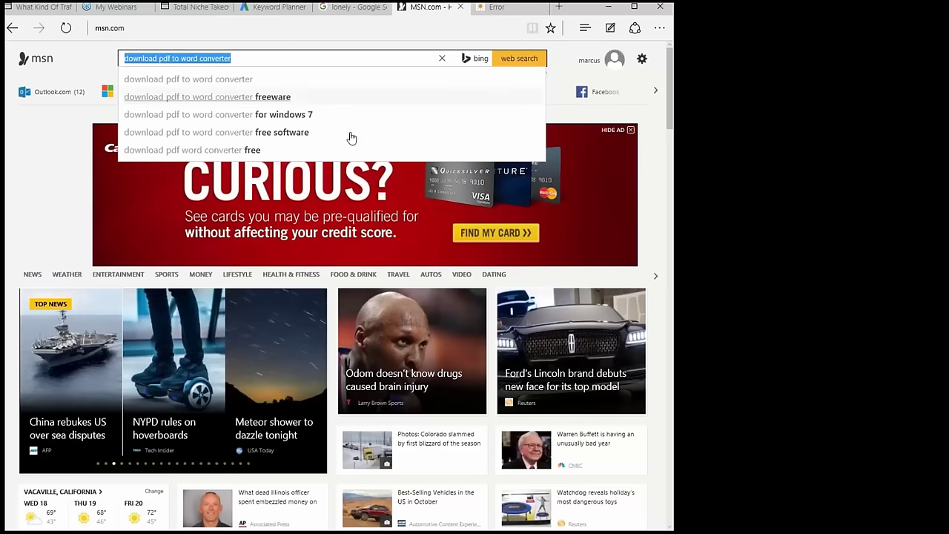
pyautogui.click(511, 60)
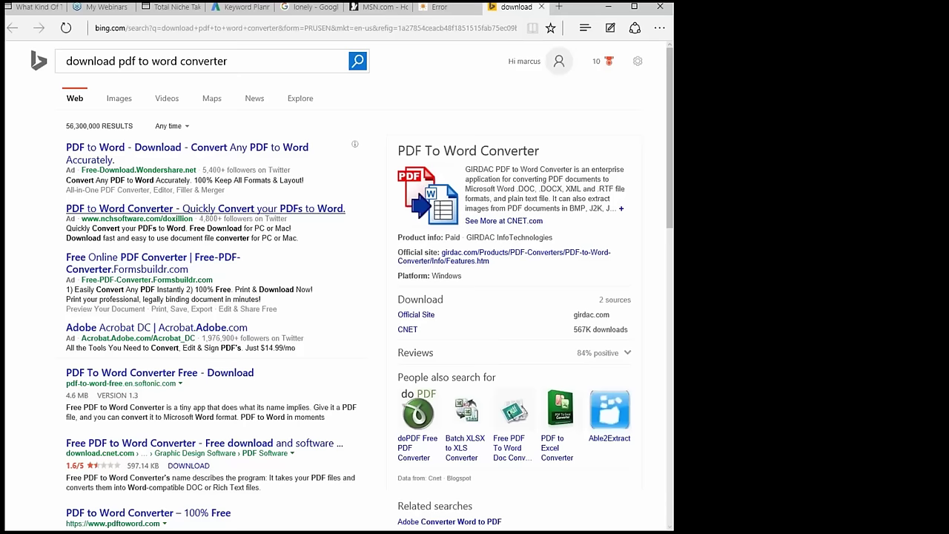
# Search Google for the copied phrase "download pdf to word converter" in the existing "lonely" results tab
pyautogui.moveTo(326, 8); pyautogui.dragTo(451, 11)
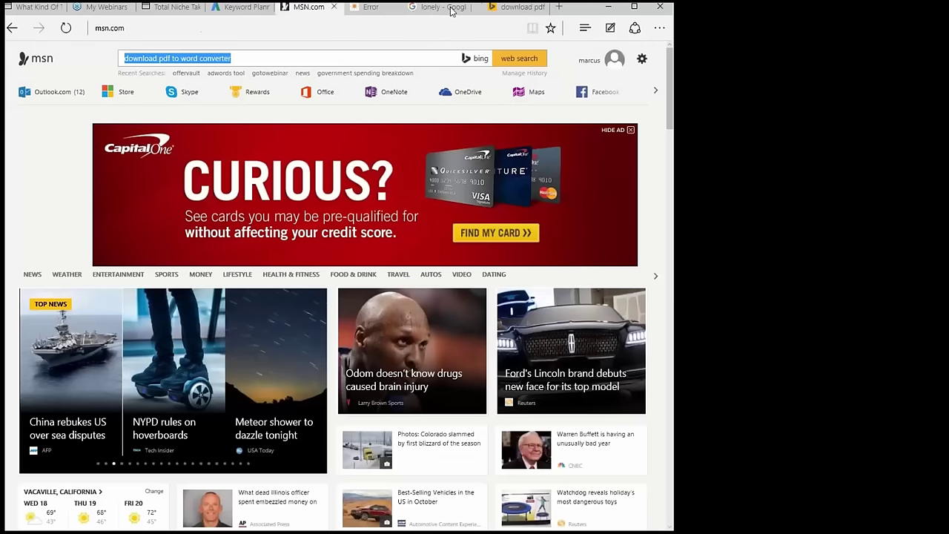
pyautogui.click(451, 11)
pyautogui.click(386, 59)
pyautogui.hotkey('ctrl', 'v')
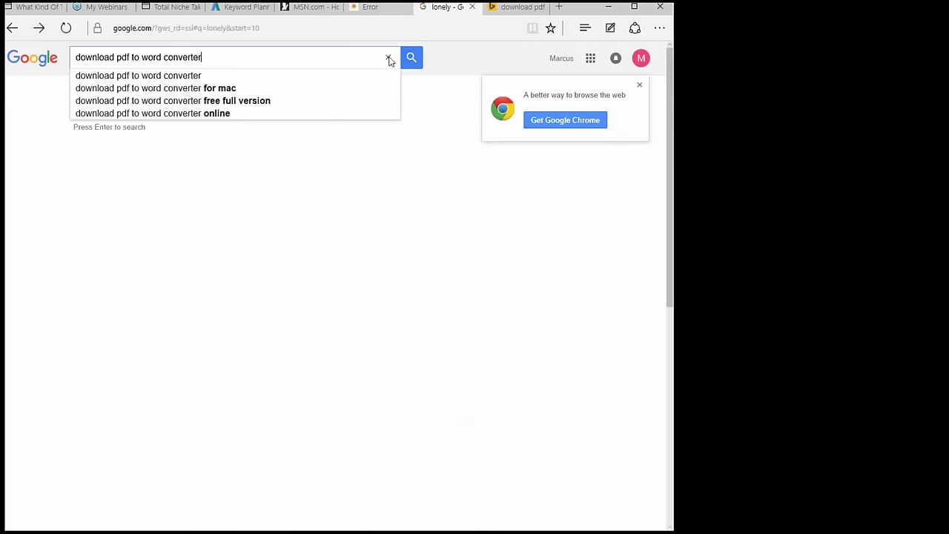
pyautogui.click(388, 58)
pyautogui.hotkey('ctrl', 'v')
pyautogui.click(413, 56)
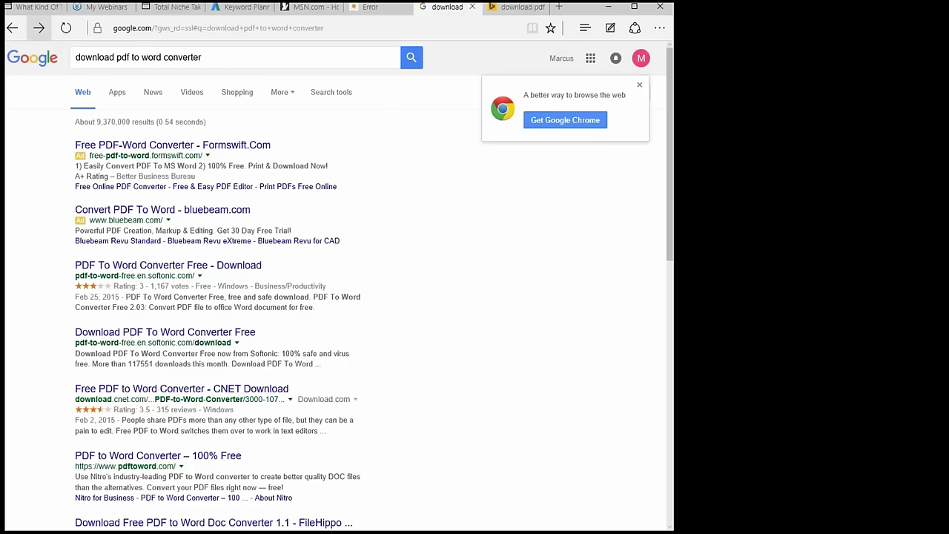
# Return to the landing page presentation, bring Notepad over it, and start a new line two rows below the keyword
pyautogui.click(33, 7)
pyautogui.hotkey('alt', 'Tab')
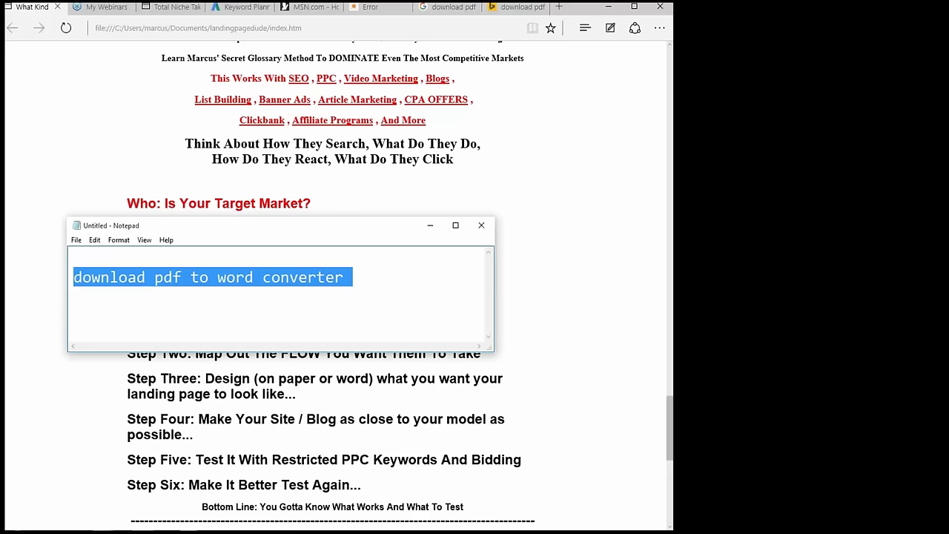
pyautogui.moveTo(207, 229)
pyautogui.mouseDown()
pyautogui.moveTo(209, 250)
pyautogui.moveTo(208, 228)
pyautogui.mouseUp()
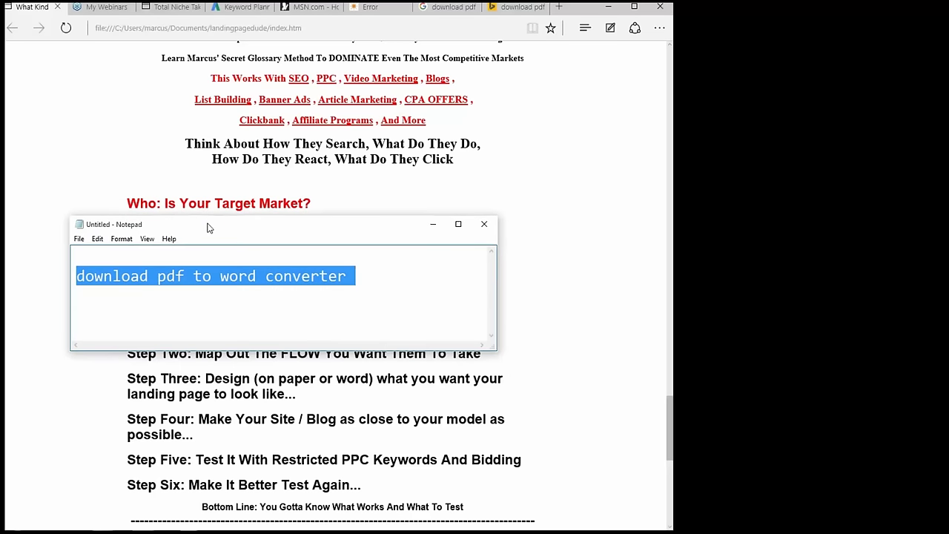
pyautogui.click(365, 279)
pyautogui.press('Return')
pyautogui.press('Return')
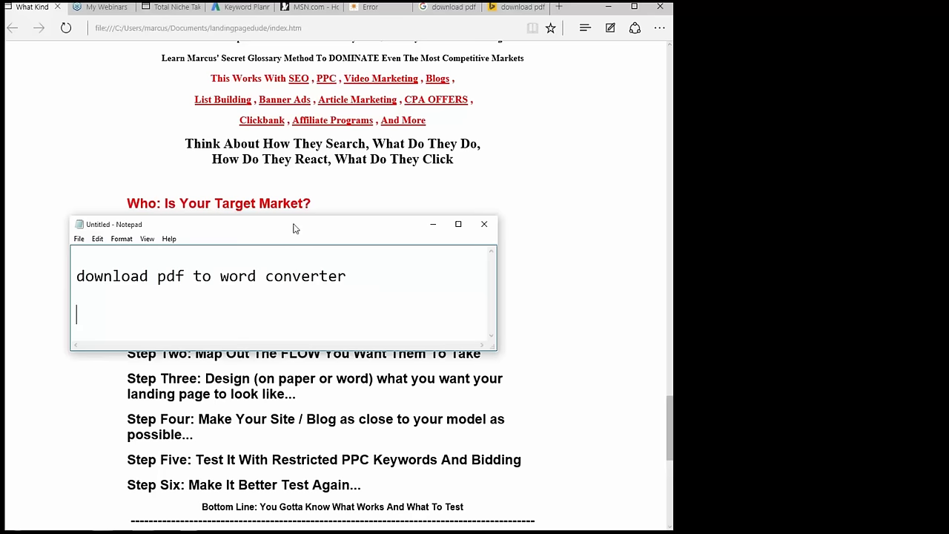
# Uncover the What, Where, When and Why questions behind Notepad and add an "AD:" line below the keyword
pyautogui.moveTo(292, 229); pyautogui.dragTo(292, 255)
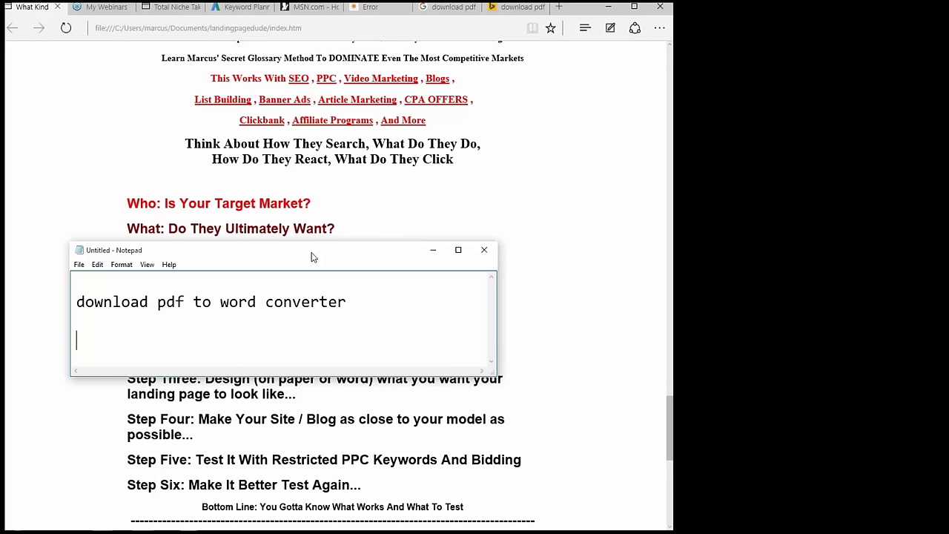
pyautogui.moveTo(311, 257); pyautogui.dragTo(312, 282)
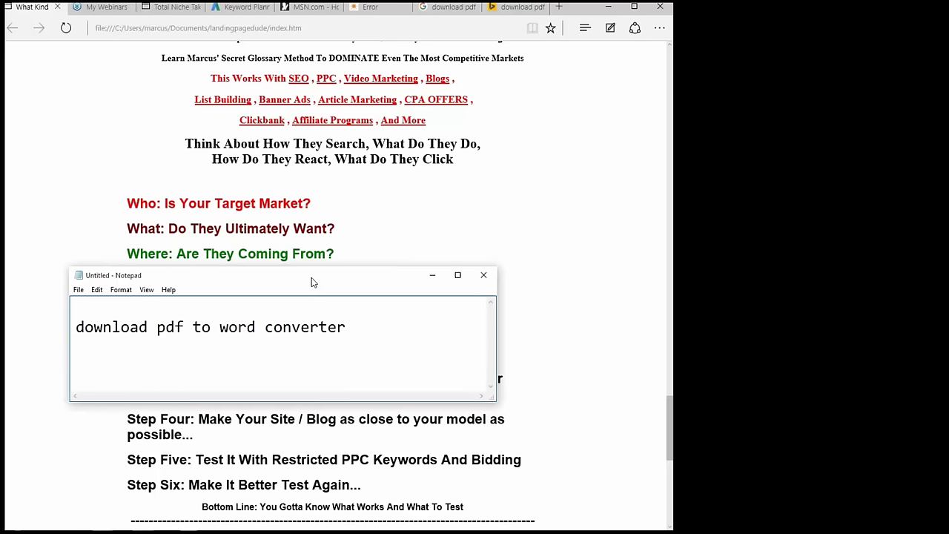
pyautogui.write('AD:')
pyautogui.moveTo(217, 281); pyautogui.dragTo(216, 310)
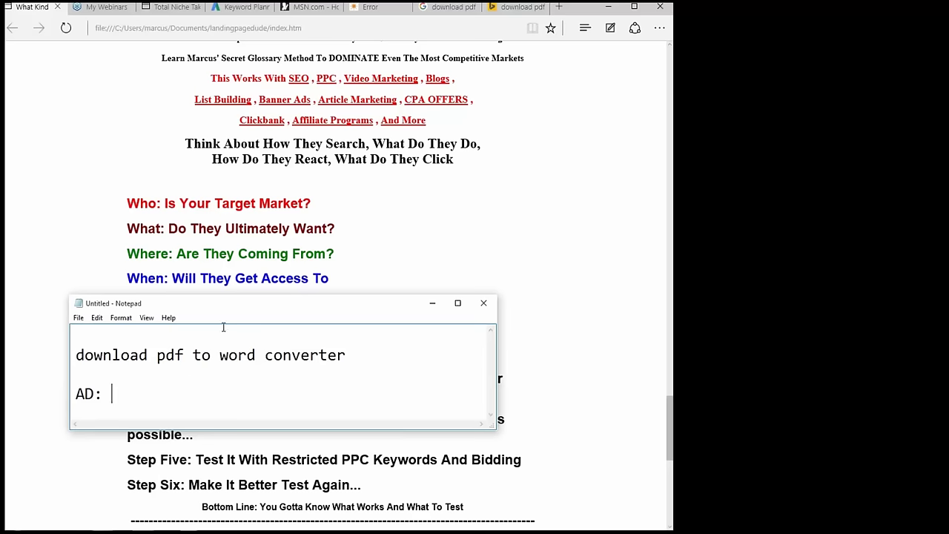
pyautogui.moveTo(219, 304); pyautogui.dragTo(230, 330)
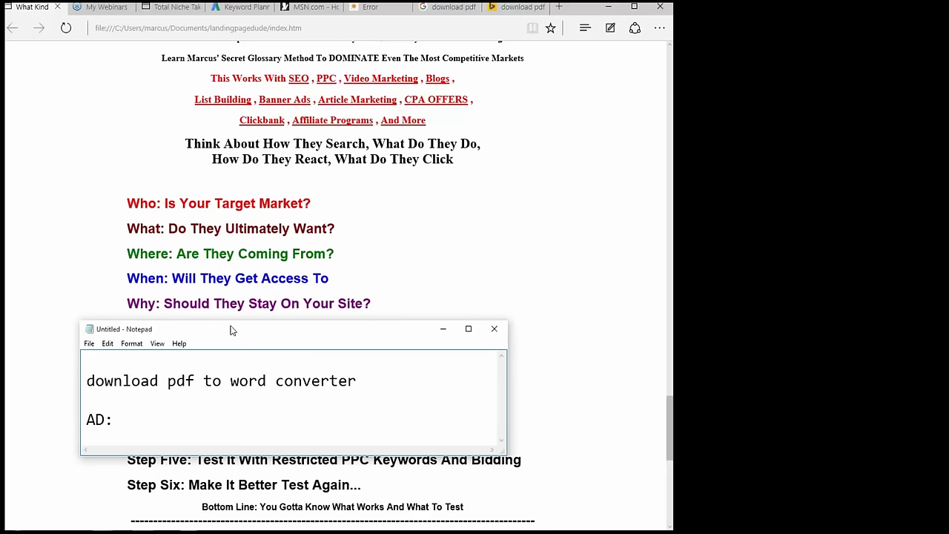
pyautogui.moveTo(230, 330)
pyautogui.mouseDown()
pyautogui.moveTo(232, 356)
pyautogui.moveTo(242, 333)
pyautogui.mouseUp()
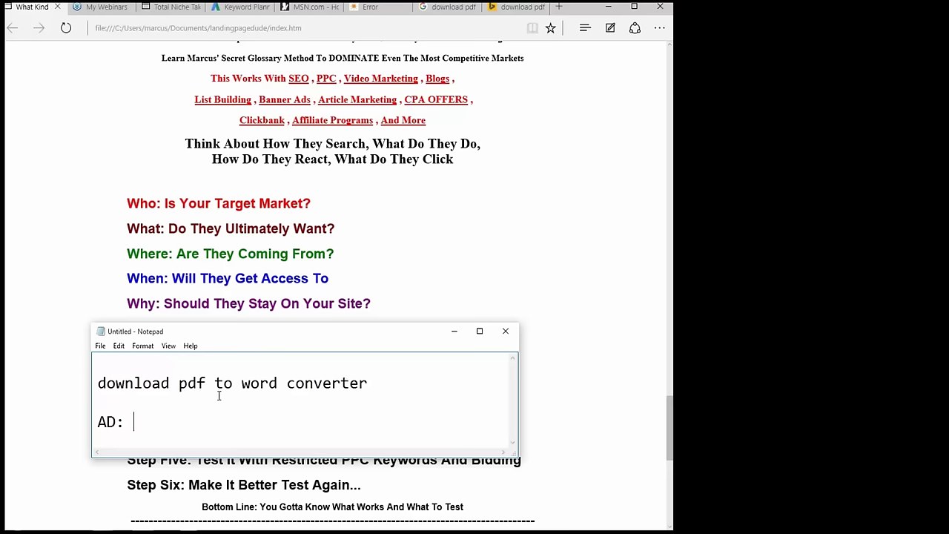
# Insert the line "HOW: do i get paid (pdf toolbar_" above the keyword in Notepad, separated by blank lines
pyautogui.moveTo(376, 382); pyautogui.dragTo(70, 360)
pyautogui.press('Left')
pyautogui.press('Return')
pyautogui.press('Return')
pyautogui.press('Up')
pyautogui.press('Up')
pyautogui.write('HOW: do')
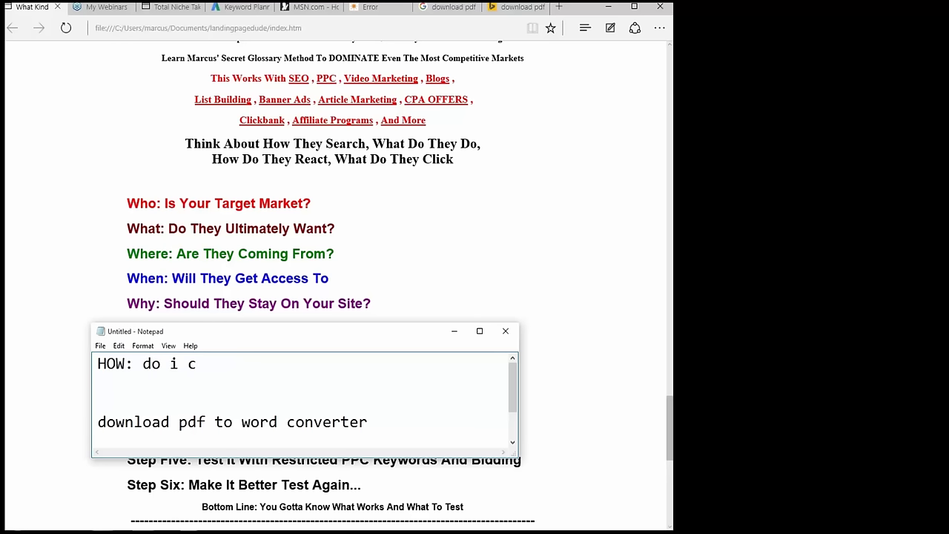
pyautogui.press('BackSpace')
pyautogui.write('get paid (')
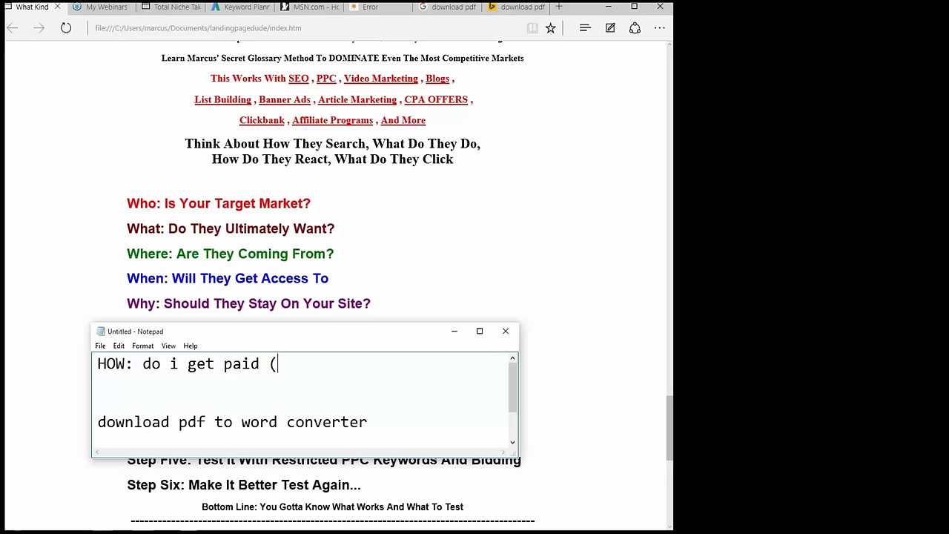
pyautogui.write('pdf toolbar_')
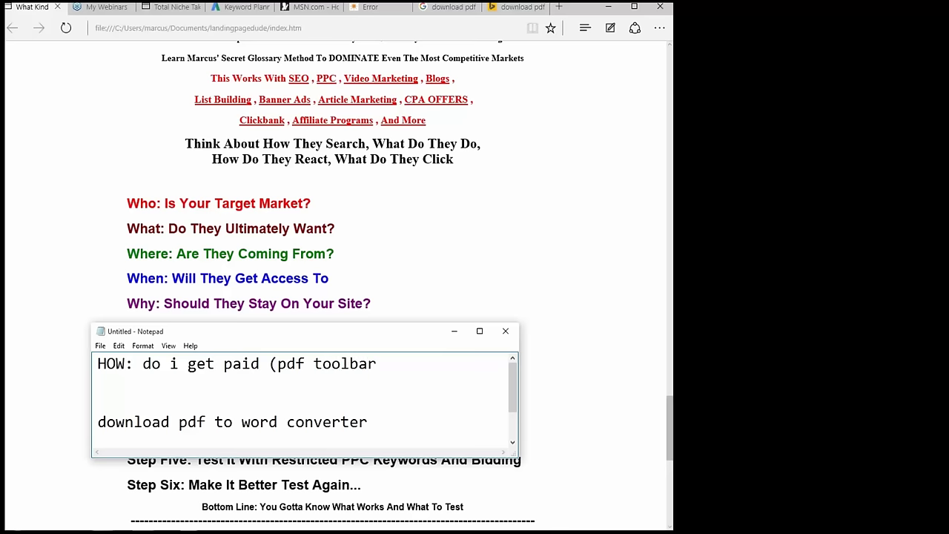
# Load offervault.com in the browser tab that holds the DiscoverAncestry error page
pyautogui.click(385, 15)
pyautogui.click(325, 28)
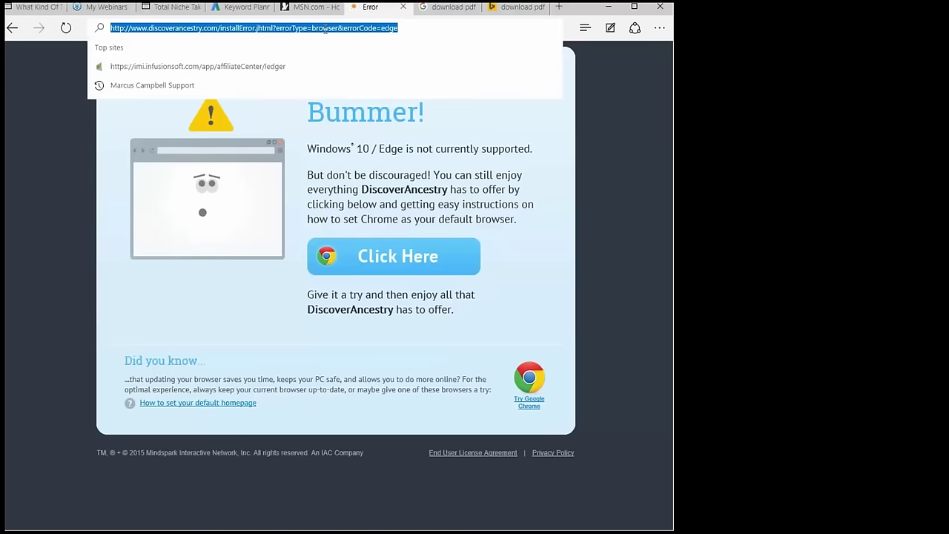
pyautogui.write('offer')
pyautogui.press('Down')
pyautogui.press('Down')
pyautogui.press('Down')
pyautogui.press('Down')
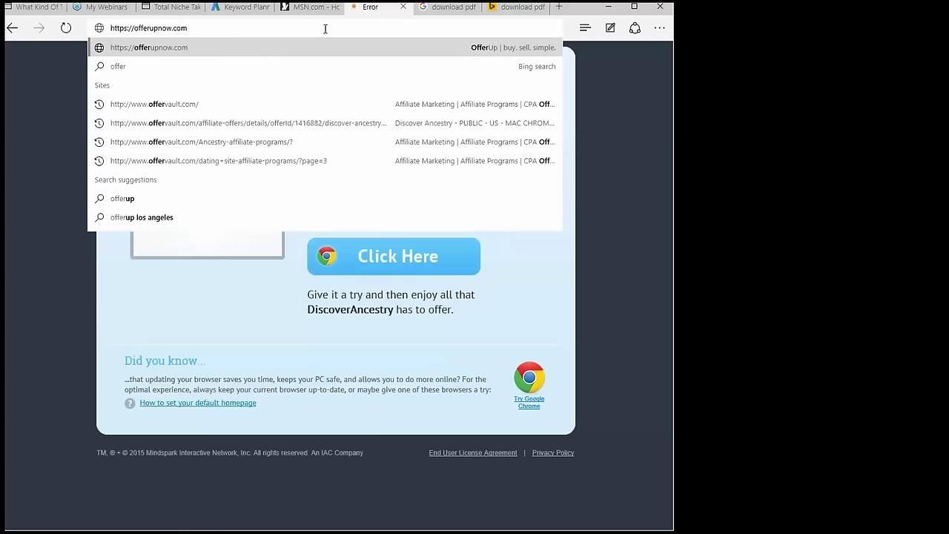
pyautogui.press('Return')
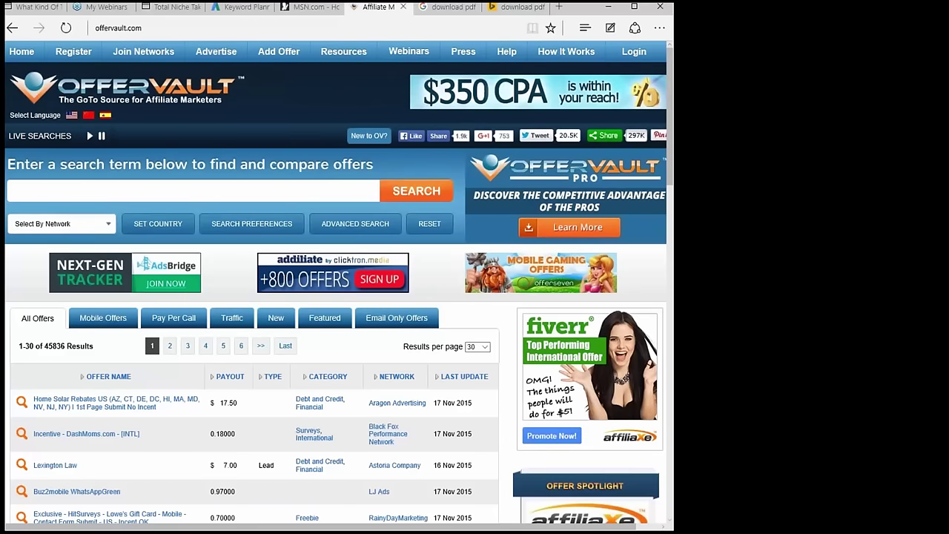
# Search the affiliate offers for "pdf"
pyautogui.click(136, 194)
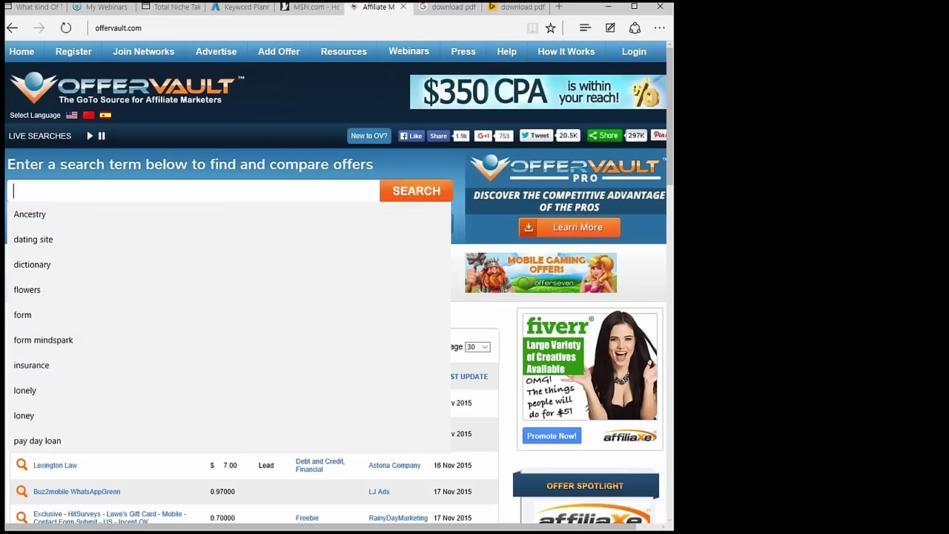
pyautogui.write('pdf')
pyautogui.press('Return')
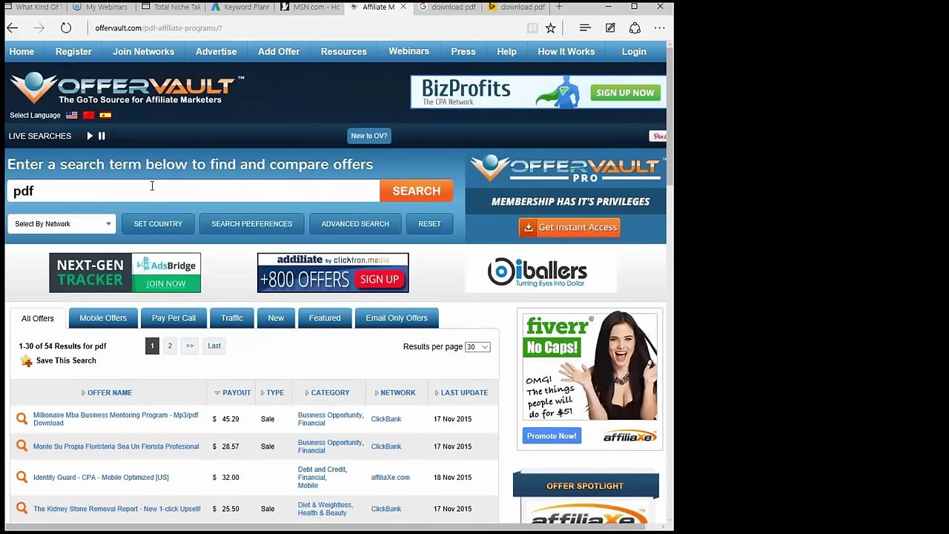
# Find the Easy PDF Combine offer in the results, highlight its payout, and open its details page
pyautogui.scroll(-3, 243, 386)
pyautogui.scroll(-6, 243, 385)
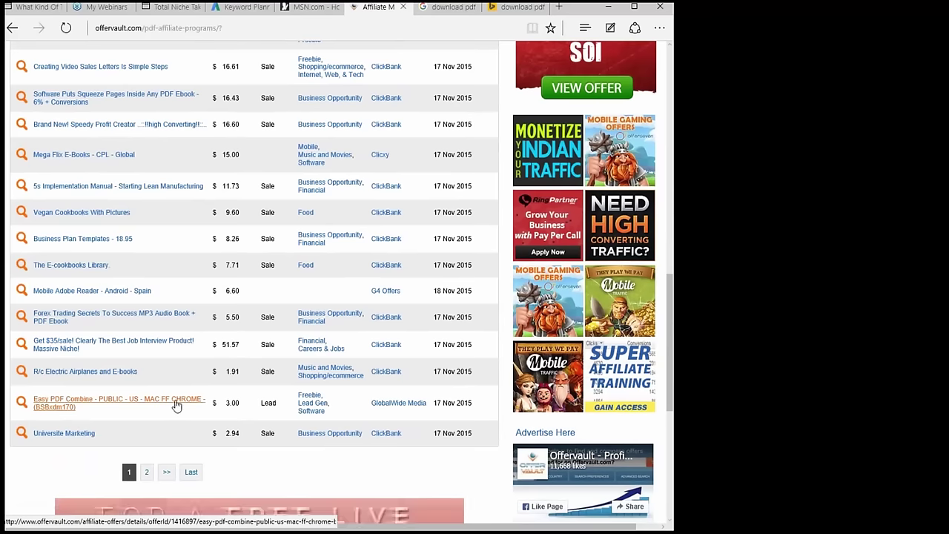
pyautogui.moveTo(238, 401); pyautogui.dragTo(217, 407)
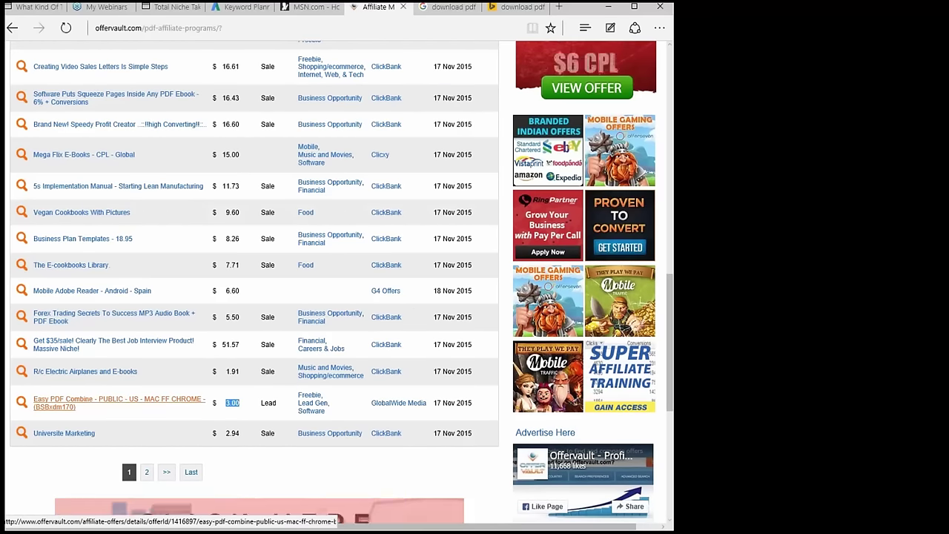
pyautogui.click(197, 401)
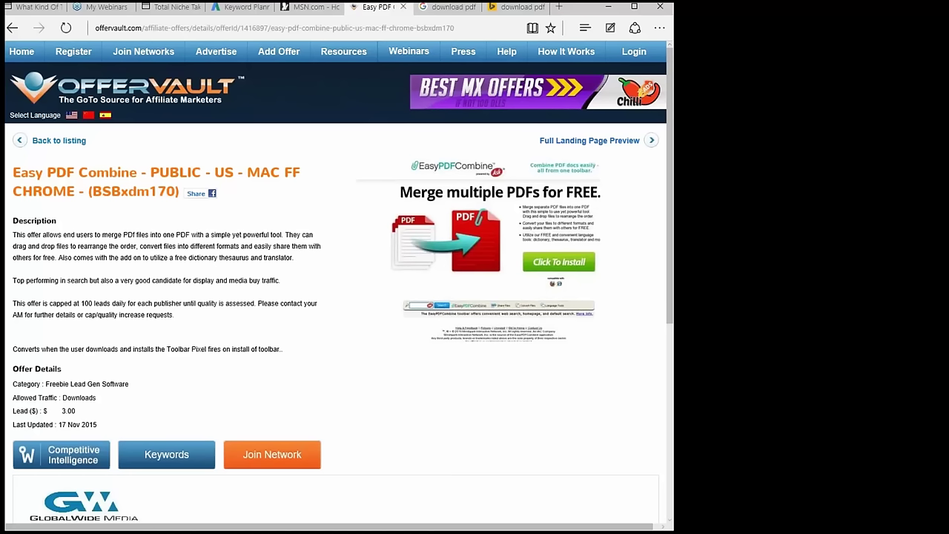
# Return to the landing page presentation, bring up Notepad, and place the text cursor after "AD:"
pyautogui.click(44, 9)
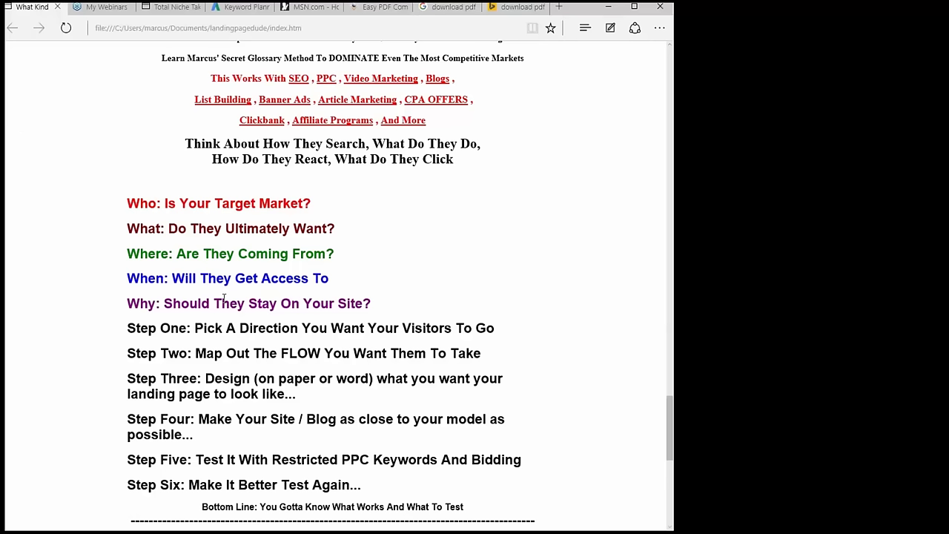
pyautogui.hotkey('alt', 'Tab')
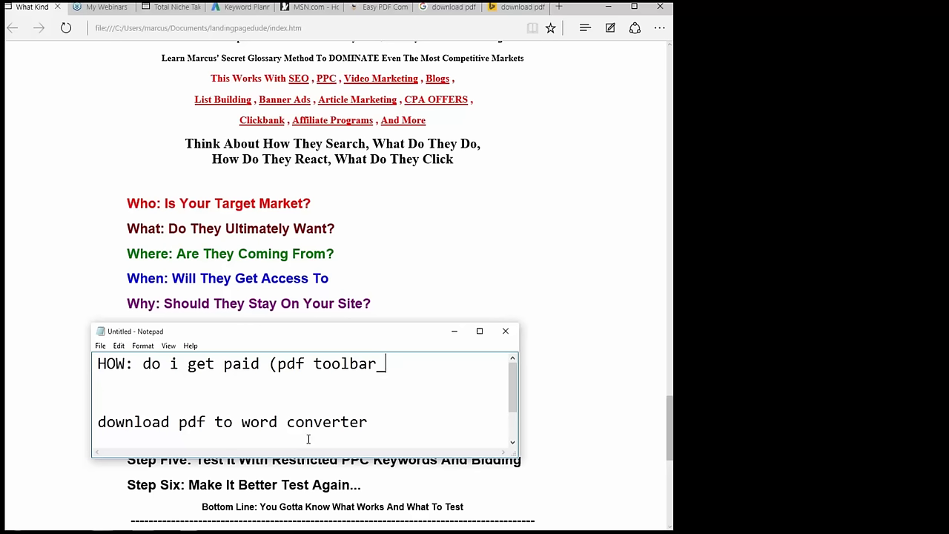
pyautogui.moveTo(360, 425); pyautogui.dragTo(180, 434)
pyautogui.click(282, 420)
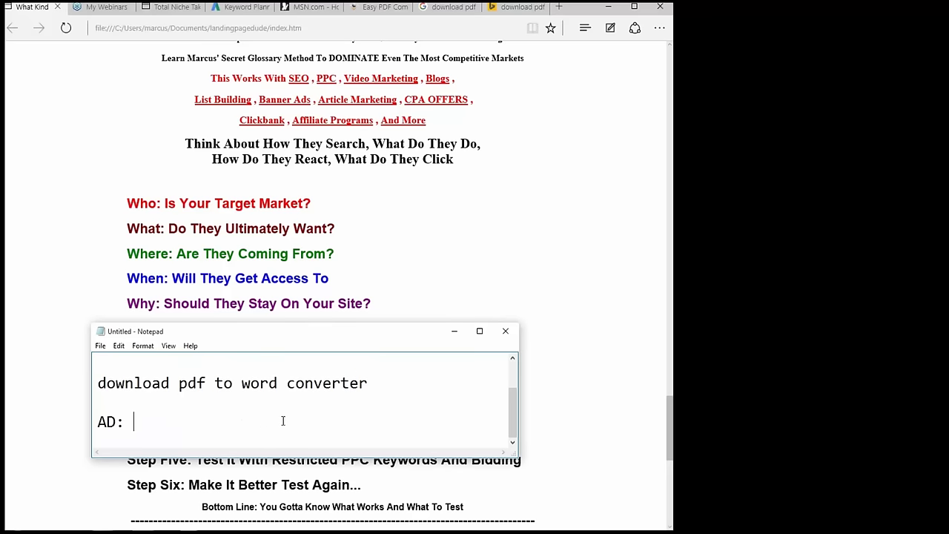
pyautogui.scroll(1, 305, 432)
pyautogui.scroll(-1, 351, 420)
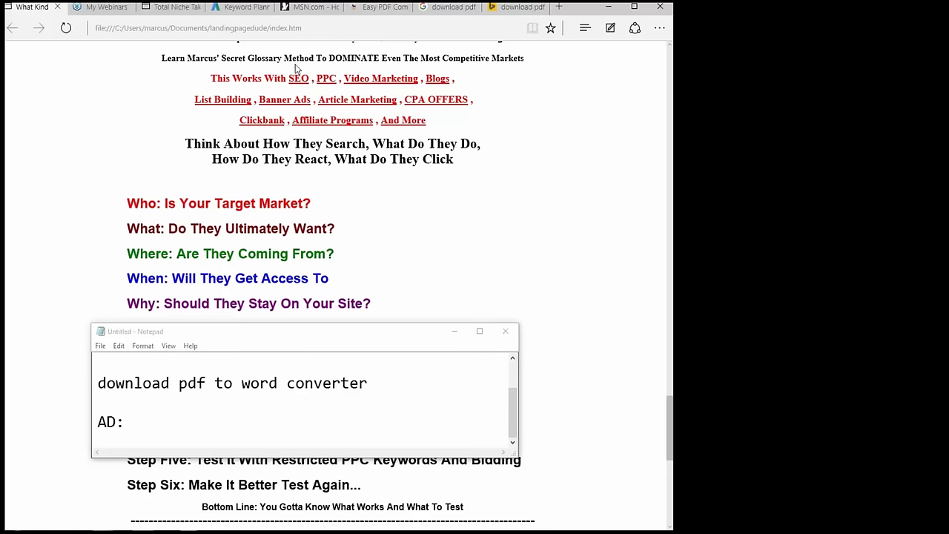
# Copy the nchsoftware.com/doxillion ad from the Bing results into Notepad below "AD:", and widen and reposition the Notepad window
pyautogui.click(519, 8)
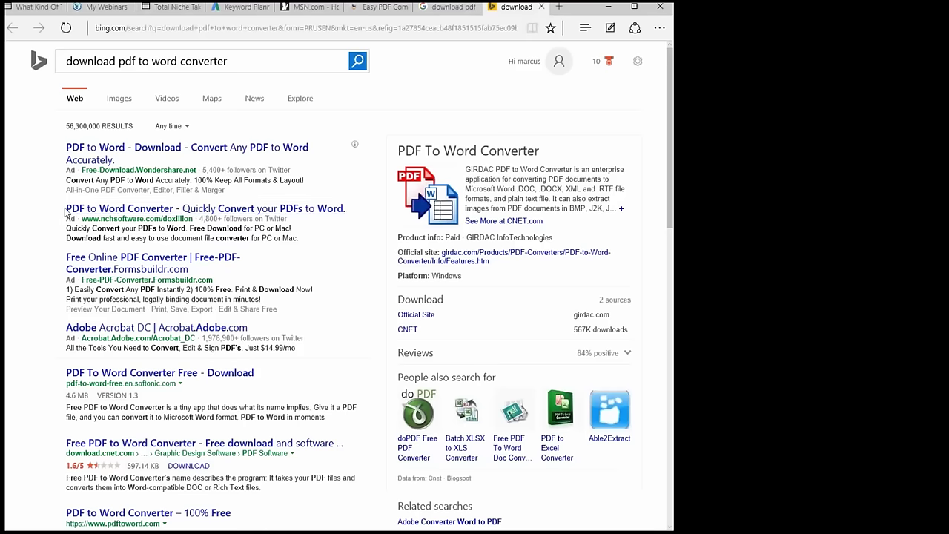
pyautogui.moveTo(65, 210); pyautogui.dragTo(301, 245)
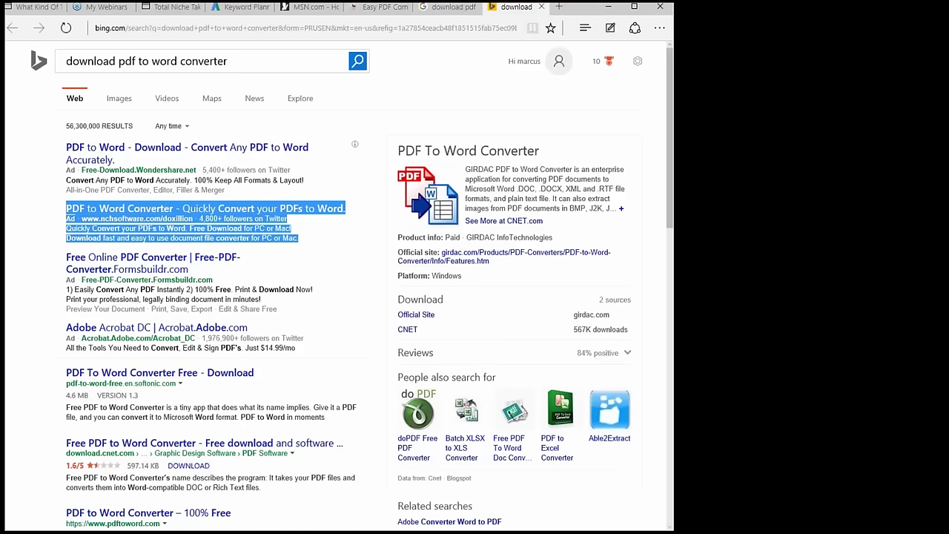
pyautogui.hotkey('alt', 'Tab')
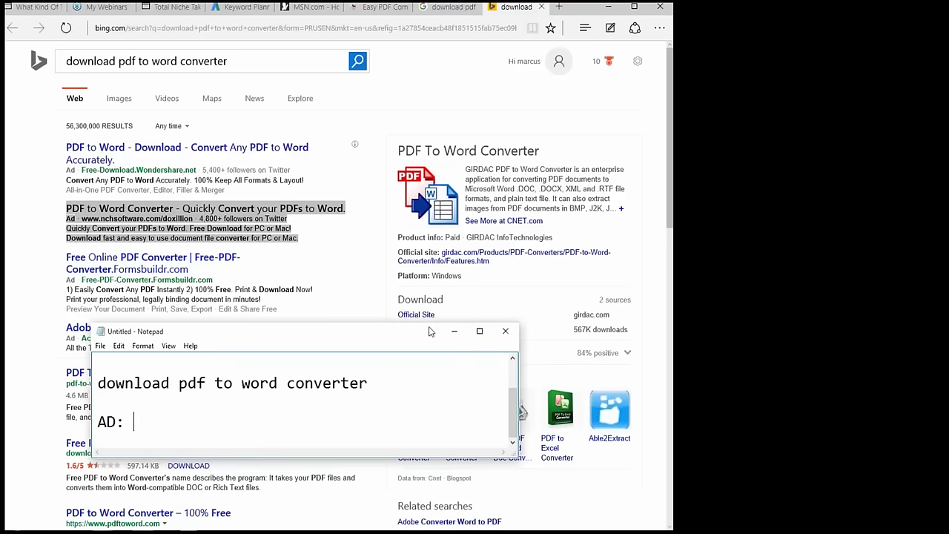
pyautogui.moveTo(430, 324); pyautogui.dragTo(430, 104)
pyautogui.press('Return')
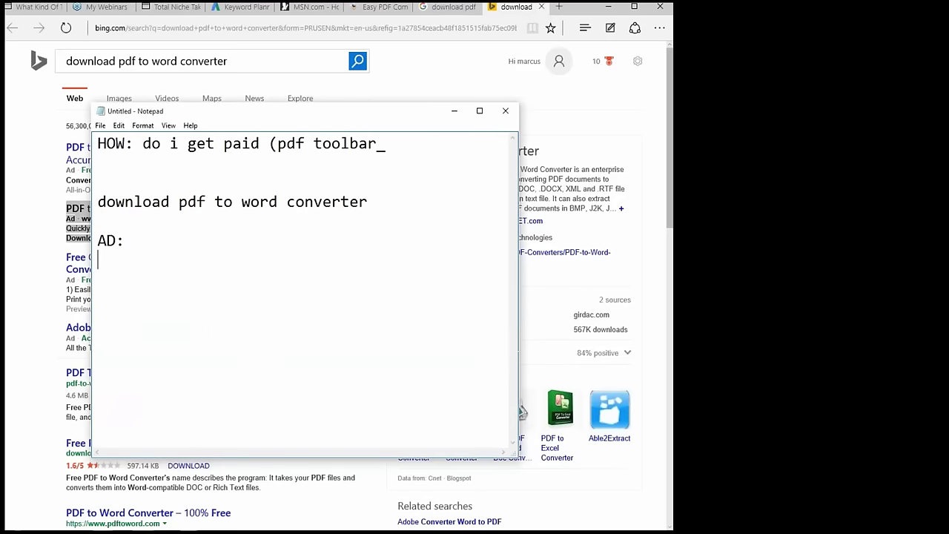
pyautogui.press('Return')
pyautogui.press('Return')
pyautogui.hotkey('ctrl', 'v')
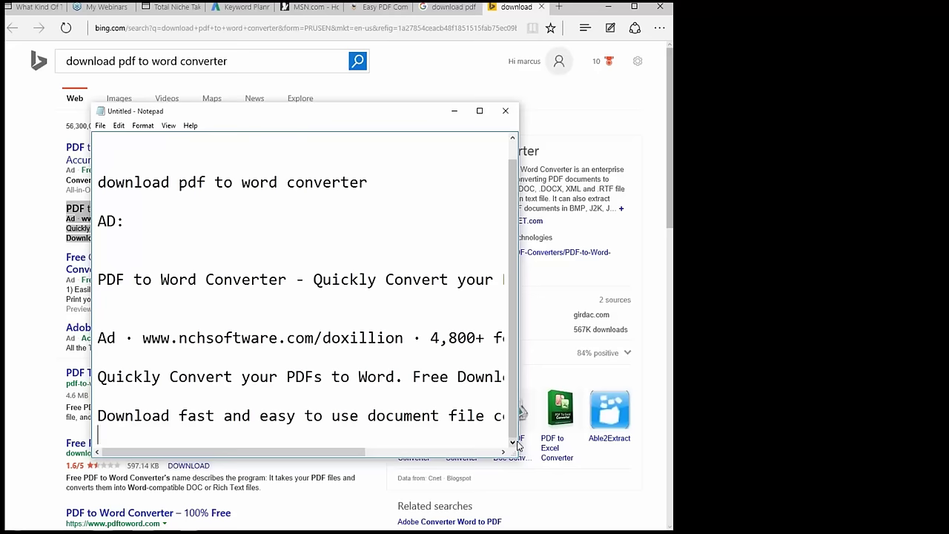
pyautogui.moveTo(517, 443); pyautogui.dragTo(676, 444)
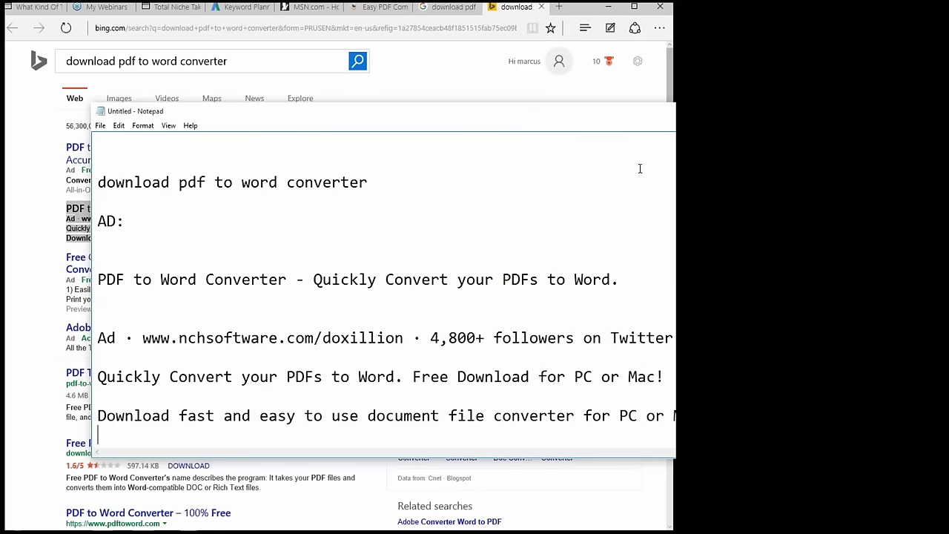
pyautogui.moveTo(593, 117); pyautogui.dragTo(566, 152)
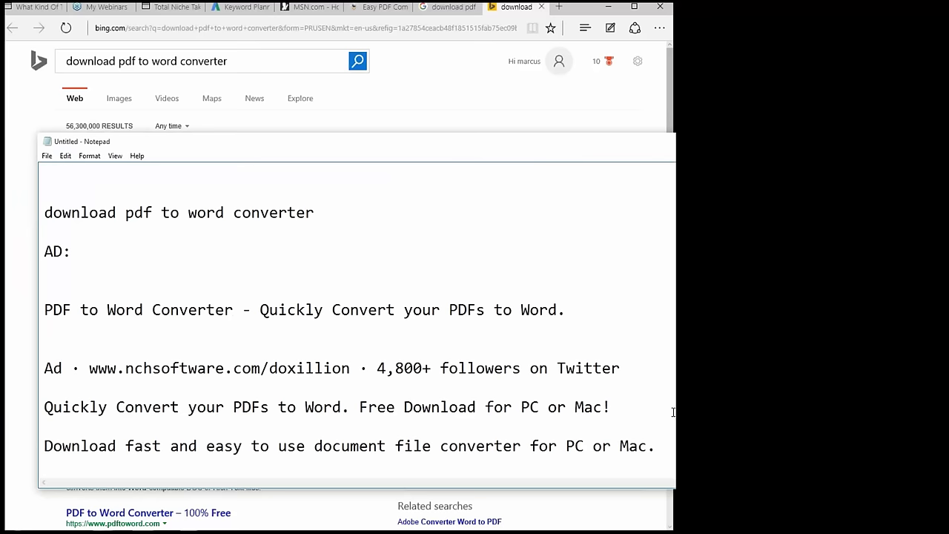
# Delete the web address and Twitter followers text from the pasted ad, joining "Ad" directly to "Quickly Convert your PDFs to Word."
pyautogui.moveTo(88, 368); pyautogui.dragTo(586, 394)
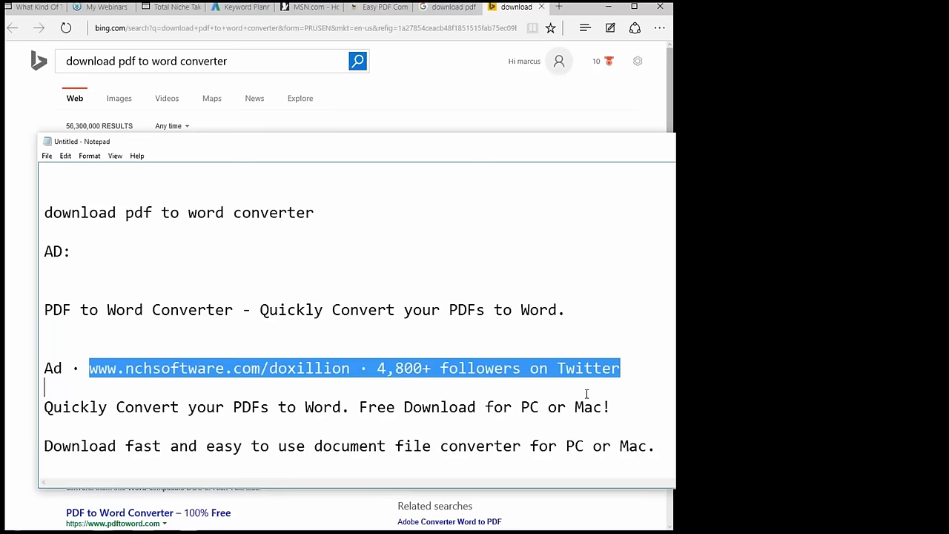
pyautogui.press('BackSpace')
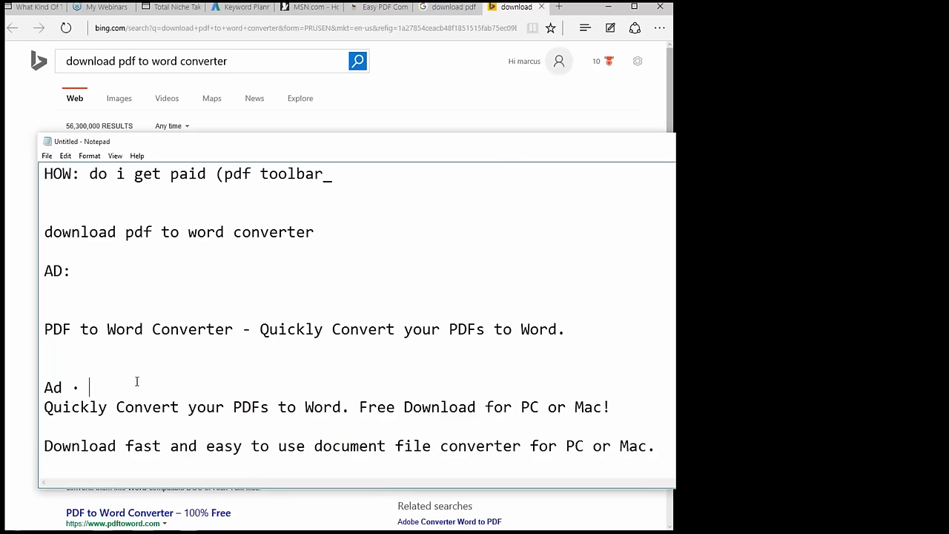
pyautogui.press('BackSpace')
pyautogui.press('BackSpace')
pyautogui.press('Delete')
pyautogui.press('Delete')
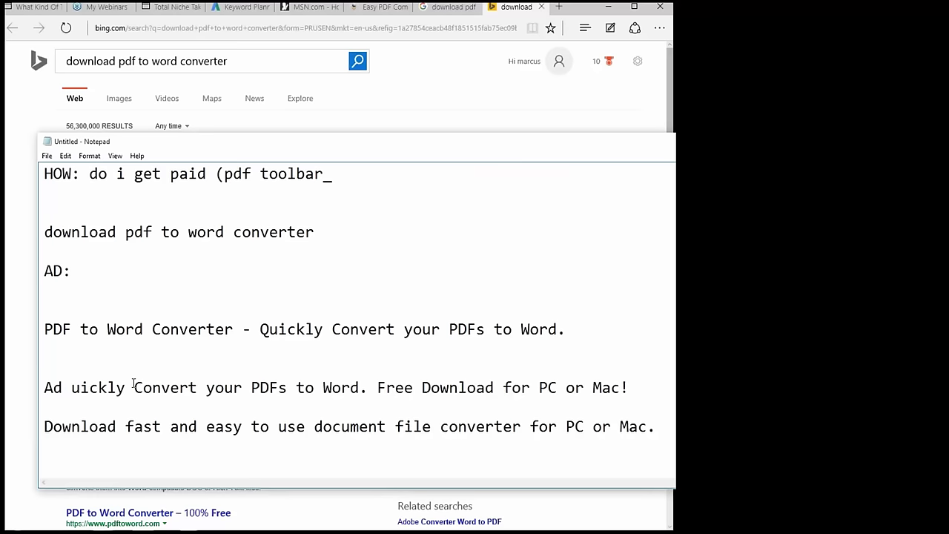
pyautogui.write('Q')
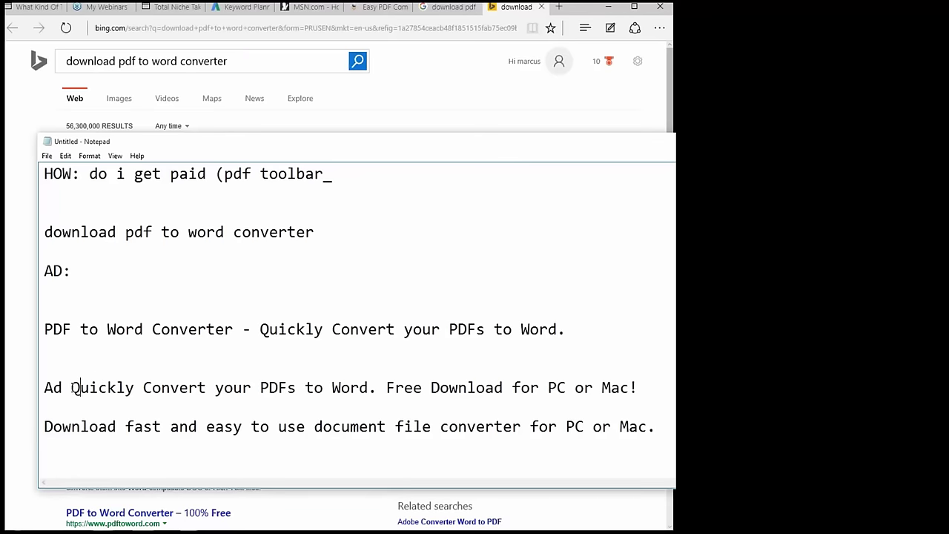
# Shorten the ad's description line to "Ad Convert your PDFs to Word. Free Download."
pyautogui.moveTo(72, 387); pyautogui.dragTo(145, 387)
pyautogui.press('BackSpace')
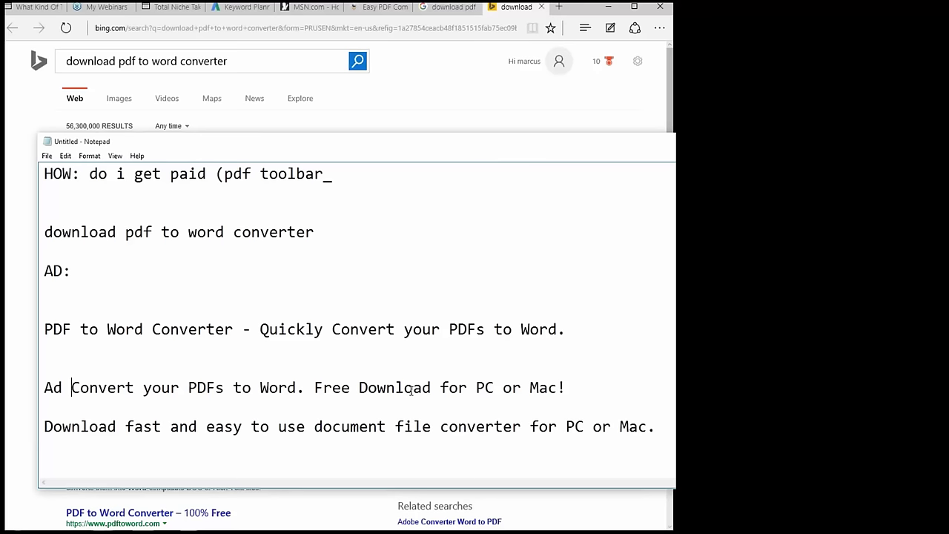
pyautogui.moveTo(432, 387); pyautogui.dragTo(565, 396)
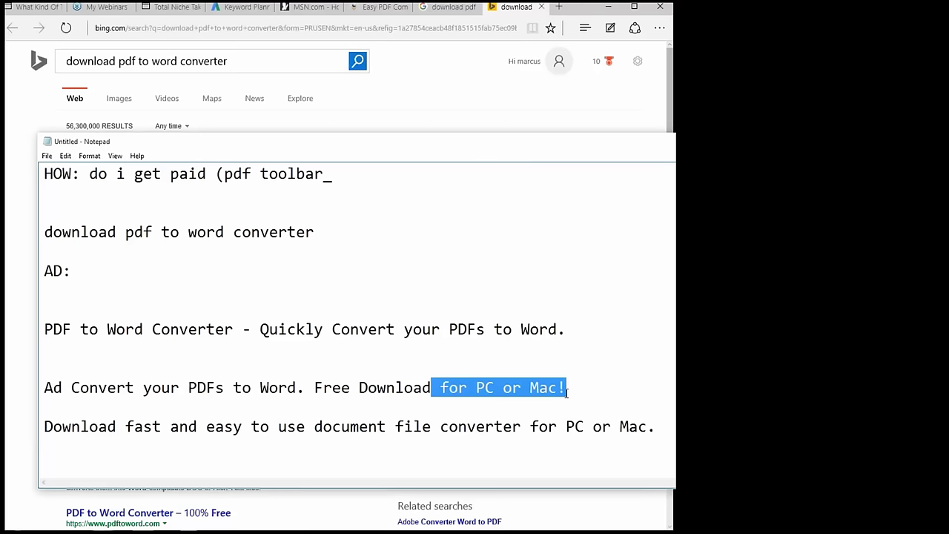
pyautogui.press('BackSpace')
pyautogui.write('.')
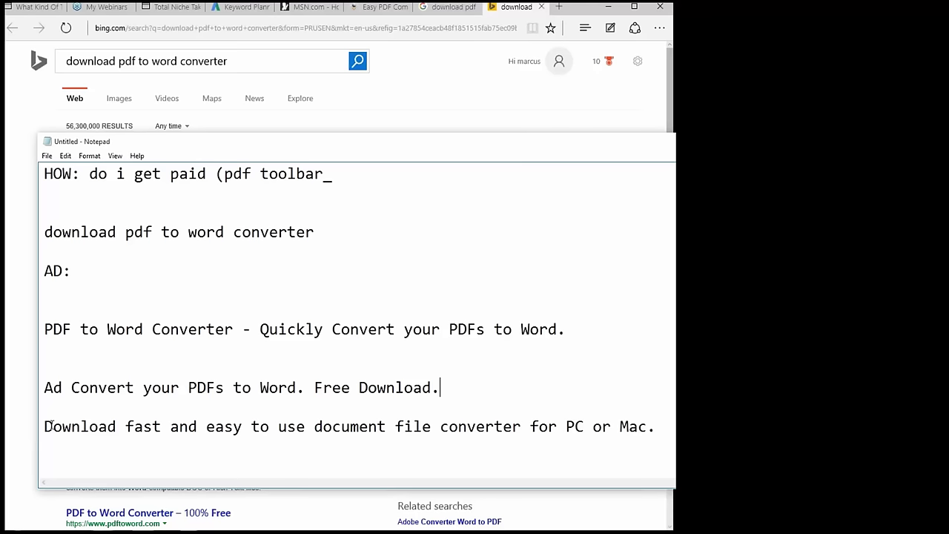
# Delete the "Download fast and easy to use document file converter" line and the "Ad" prefix before "Convert your PDFs to Word"
pyautogui.moveTo(45, 427); pyautogui.dragTo(656, 420)
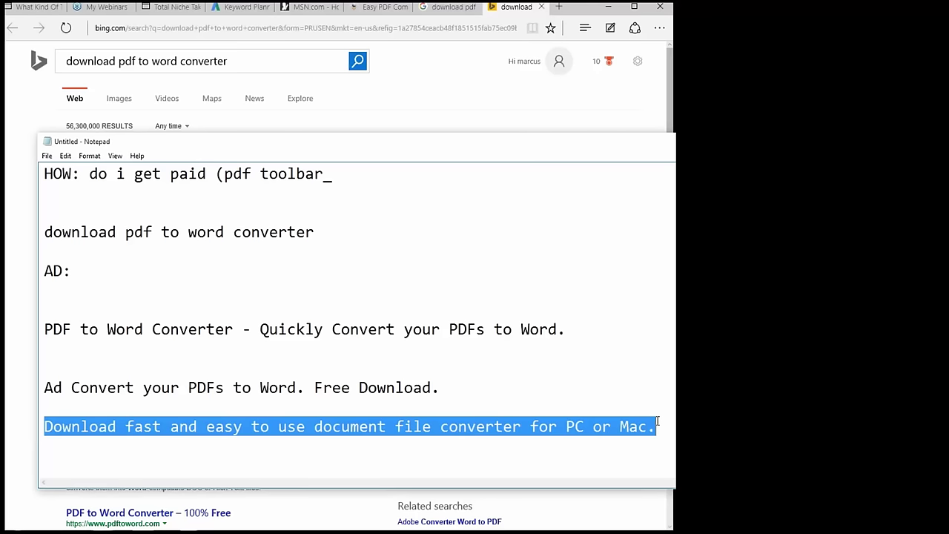
pyautogui.press('BackSpace')
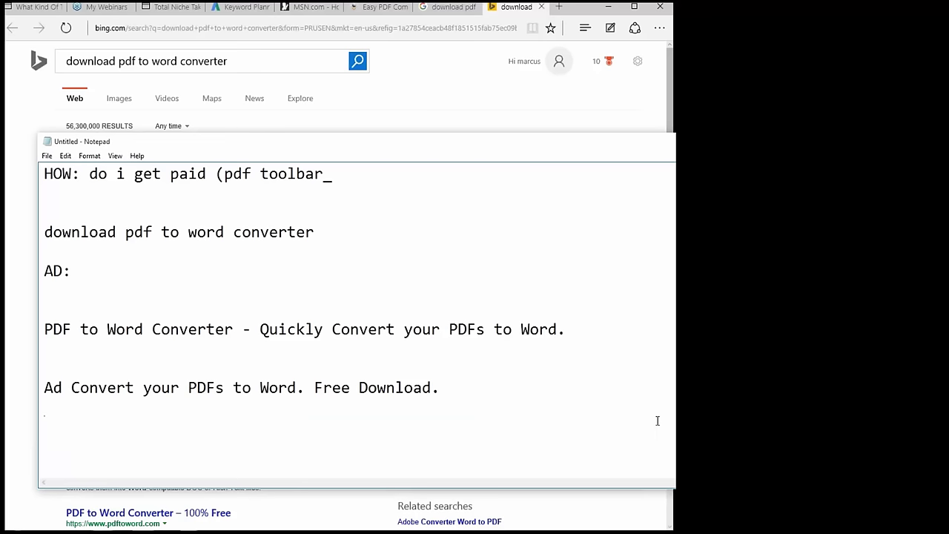
pyautogui.press('Up')
pyautogui.press('Delete')
pyautogui.press('Delete')
pyautogui.press('Delete')
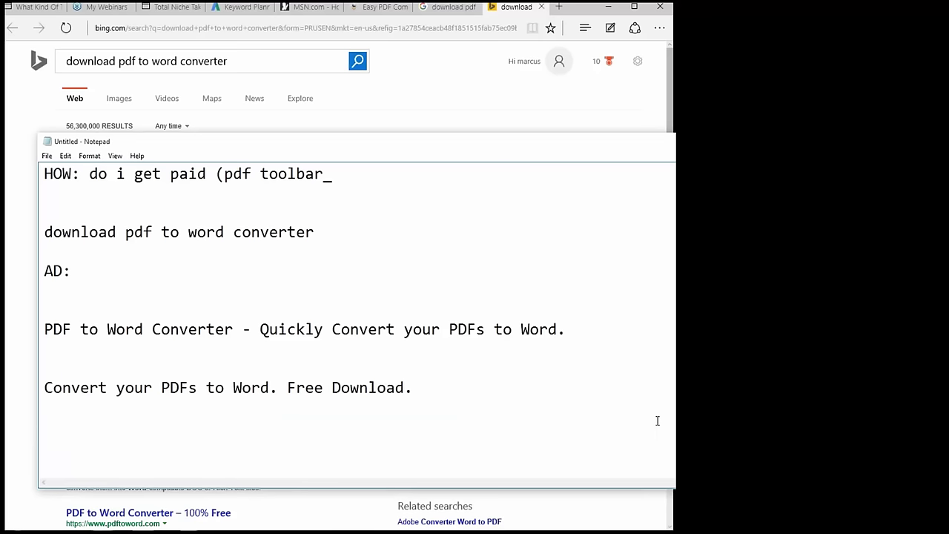
# Add the line "download this free converter and convert any PDF to word instantly." below the ad's description
pyautogui.click(423, 390)
pyautogui.press('Return')
pyautogui.write('download thi')
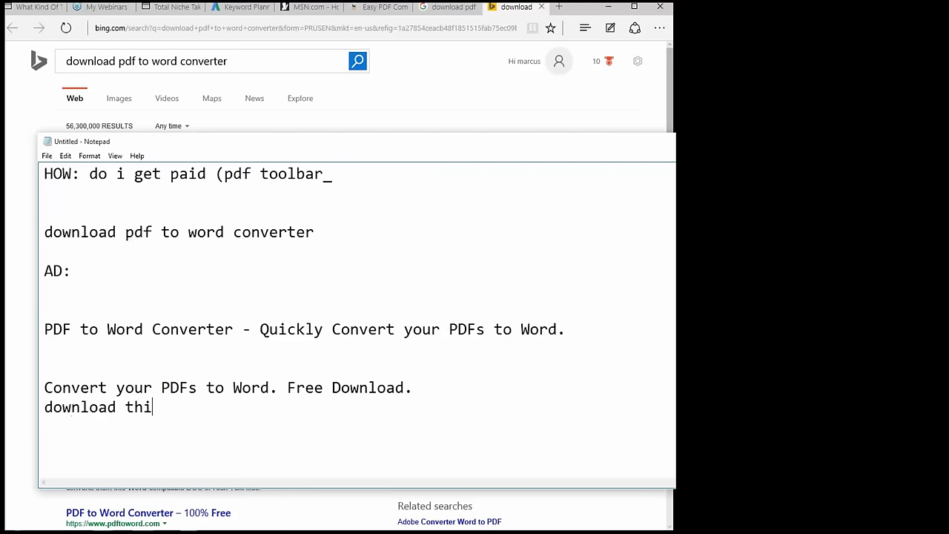
pyautogui.write('s free converter and cha')
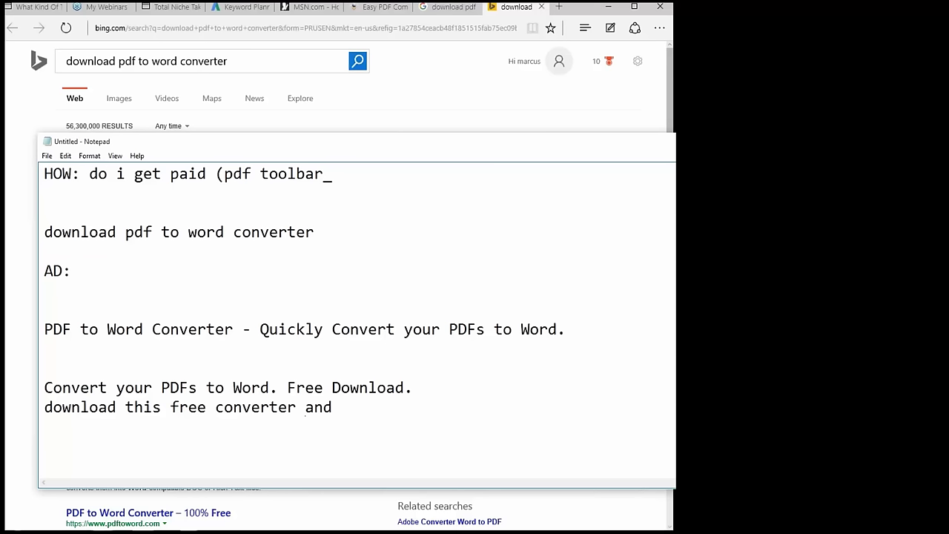
pyautogui.press('BackSpace')
pyautogui.press('BackSpace')
pyautogui.write('onvert any PDF')
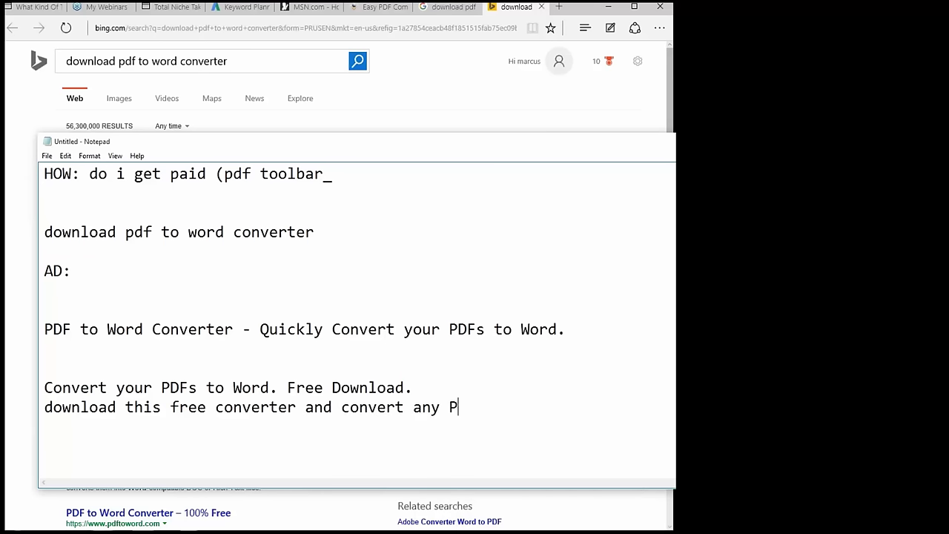
pyautogui.press('BackSpace')
pyautogui.write('DF to word inst')
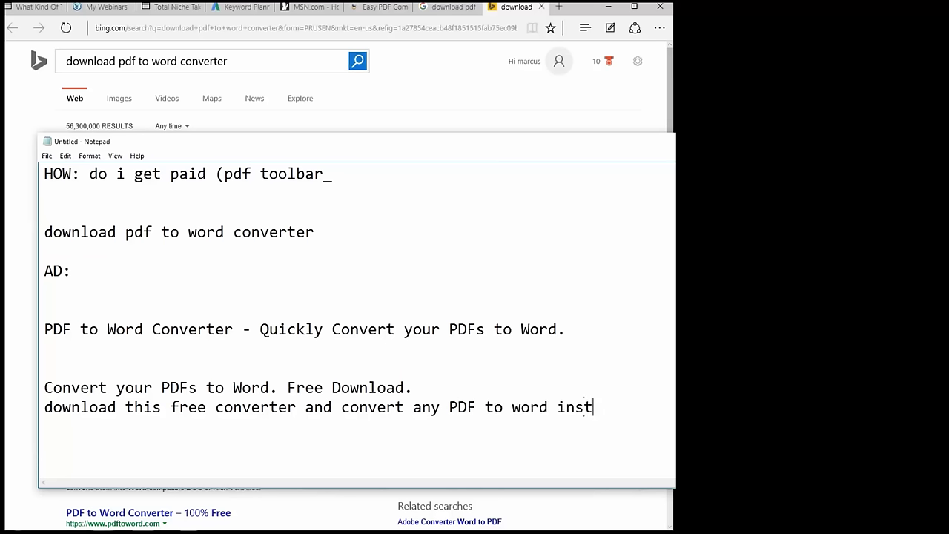
pyautogui.write('antly.')
# Add blank lines below the ad copy and write the example headline "Lose 10 Pounds In 30 Days" there
pyautogui.click(260, 366)
pyautogui.click(650, 408)
pyautogui.press('Return')
pyautogui.press('Return')
pyautogui.press('Return')
pyautogui.press('Return')
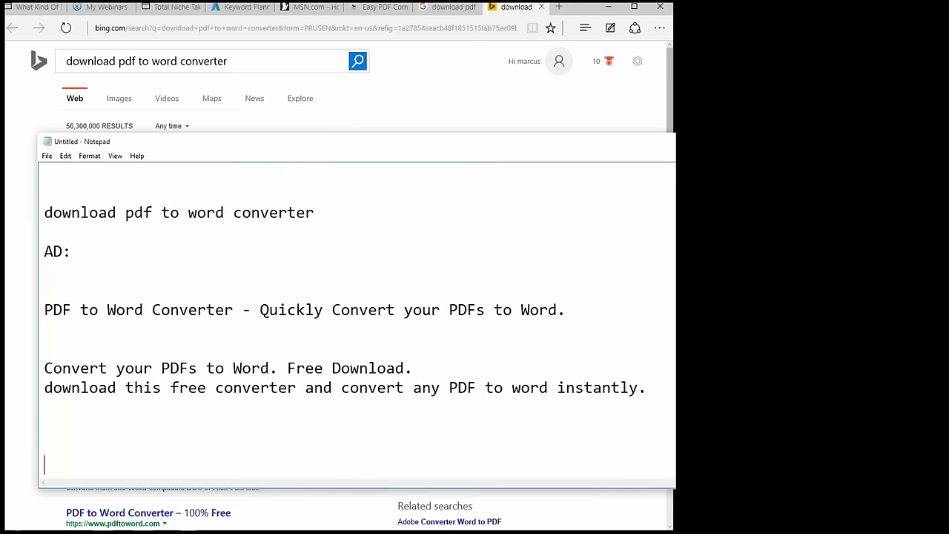
pyautogui.press('Return')
pyautogui.press('Return')
pyautogui.press('Return')
pyautogui.press('Return')
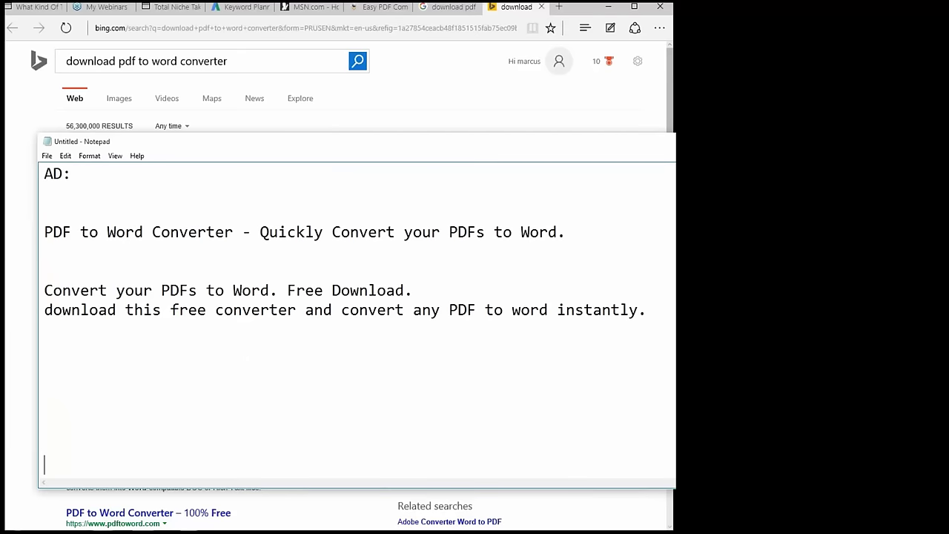
pyautogui.click(604, 395)
pyautogui.click(546, 348)
pyautogui.write('Lose 10 PP')
pyautogui.press('BackSpace')
pyautogui.write('o')
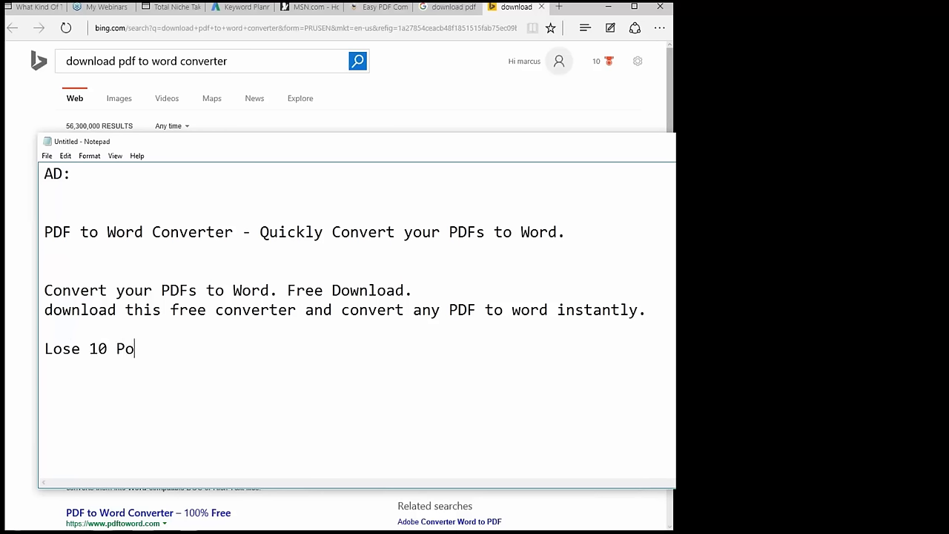
pyautogui.write('unds In 30 Days')
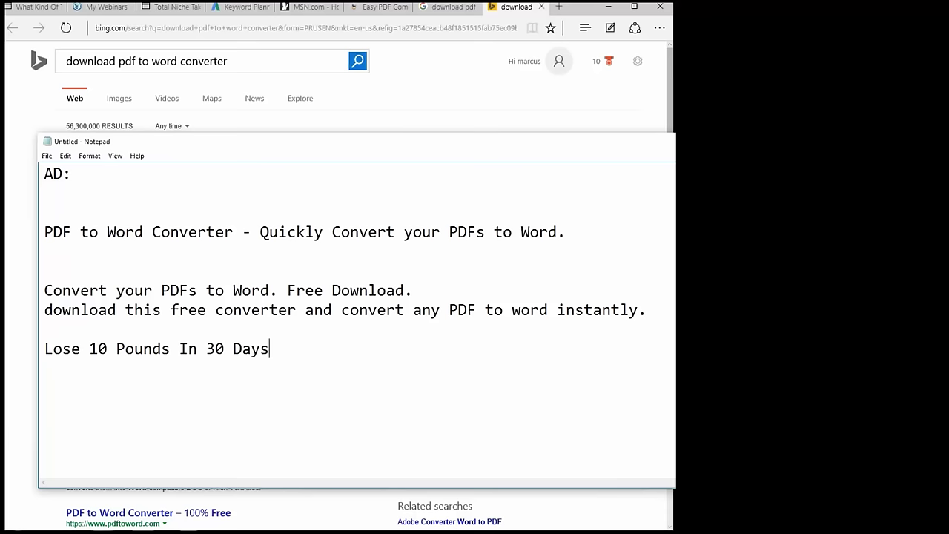
# Make an empty area below the example headline, write "Lose up to ten pounds in 30 days" there, and remove surplus blank lines above it
pyautogui.press('Return')
pyautogui.press('Return')
pyautogui.press('Return')
pyautogui.press('Return')
pyautogui.press('Return')
pyautogui.press('Return')
pyautogui.press('Return')
pyautogui.press('Return')
pyautogui.press('Return')
pyautogui.press('Return')
pyautogui.press('Return')
pyautogui.press('Return')
pyautogui.press('Return')
pyautogui.press('Return')
pyautogui.press('Return')
pyautogui.press('Return')
pyautogui.press('Return')
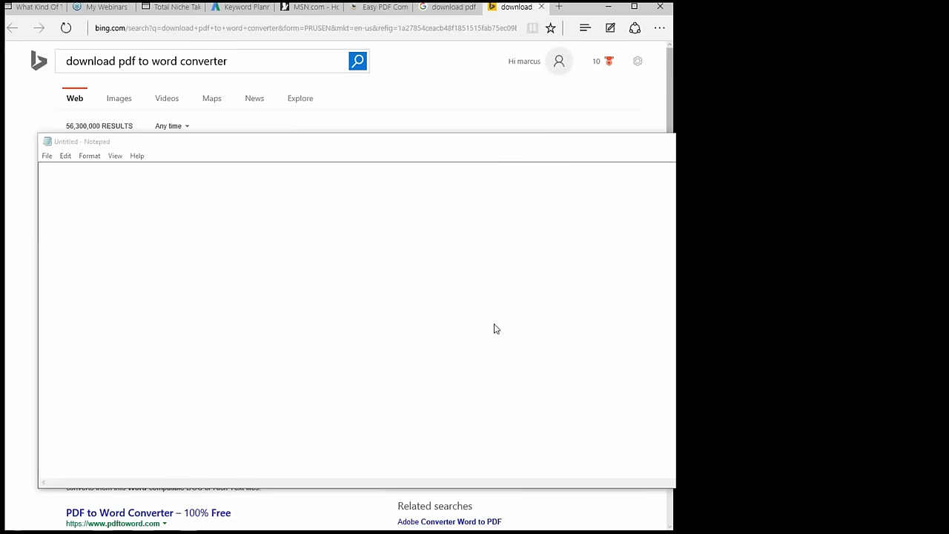
pyautogui.click(250, 275)
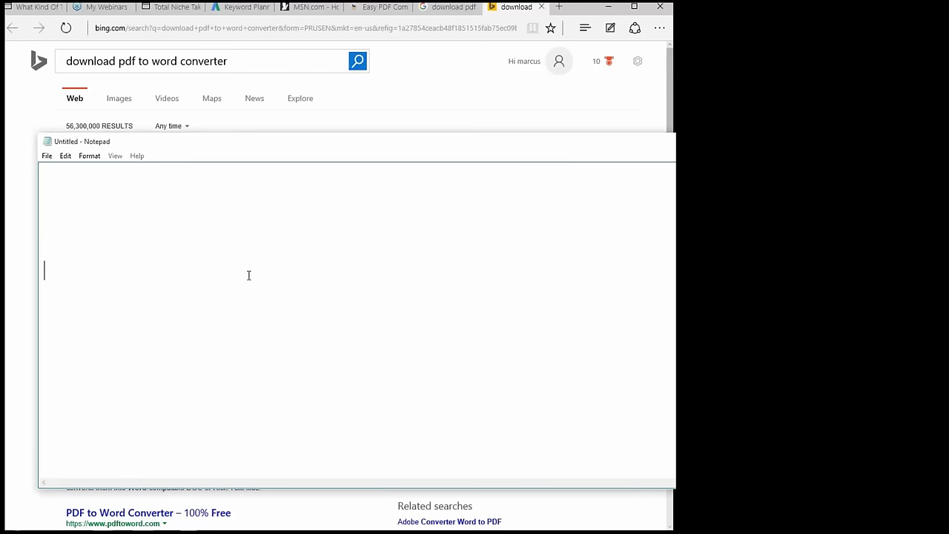
pyautogui.write('Lose up to ten pounds in 30 days')
pyautogui.click(271, 194)
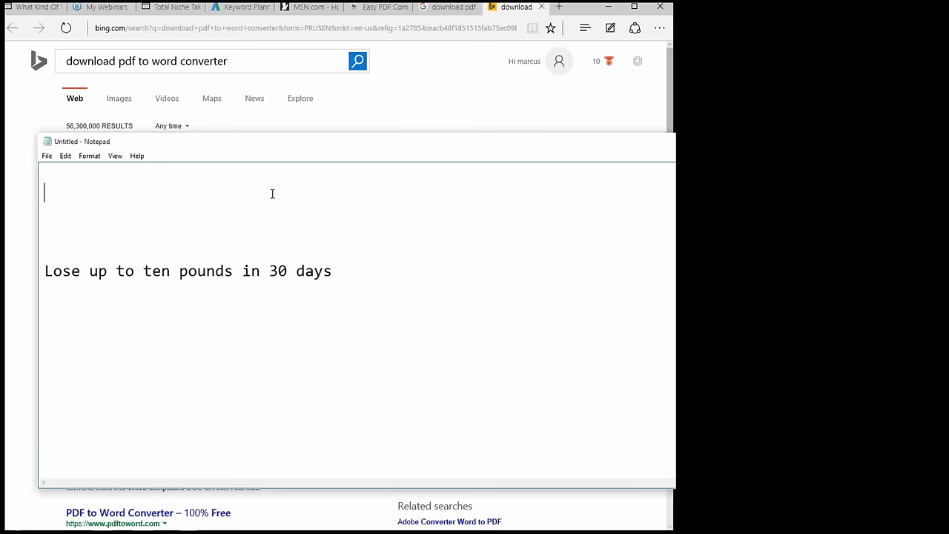
pyautogui.press('Delete')
pyautogui.press('Delete')
pyautogui.press('Delete')
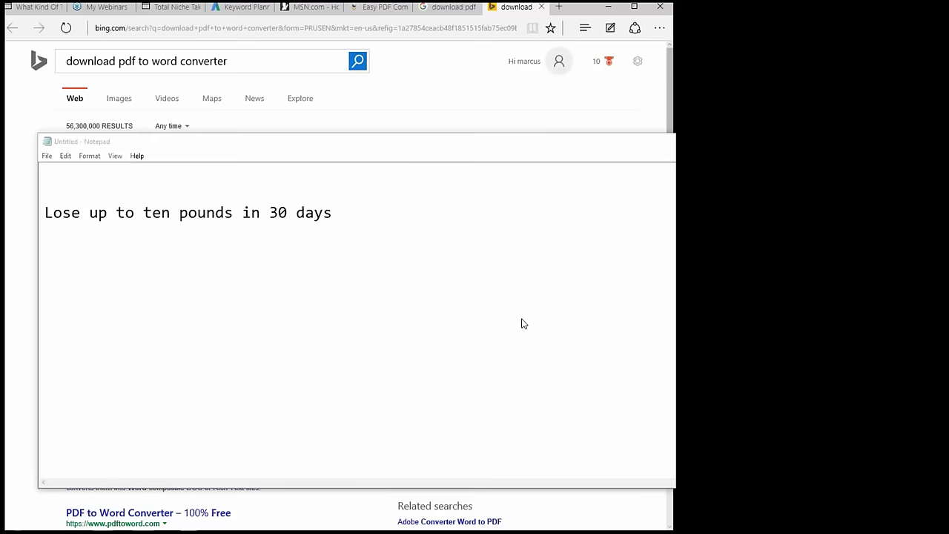
pyautogui.click(334, 213)
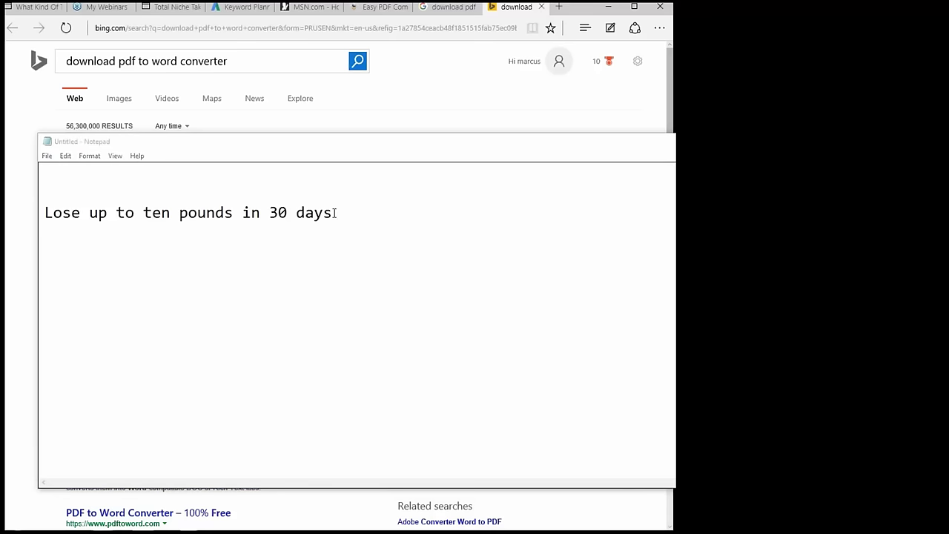
pyautogui.press('Return')
pyautogui.write('Lose up to ten pounds in 30 days')
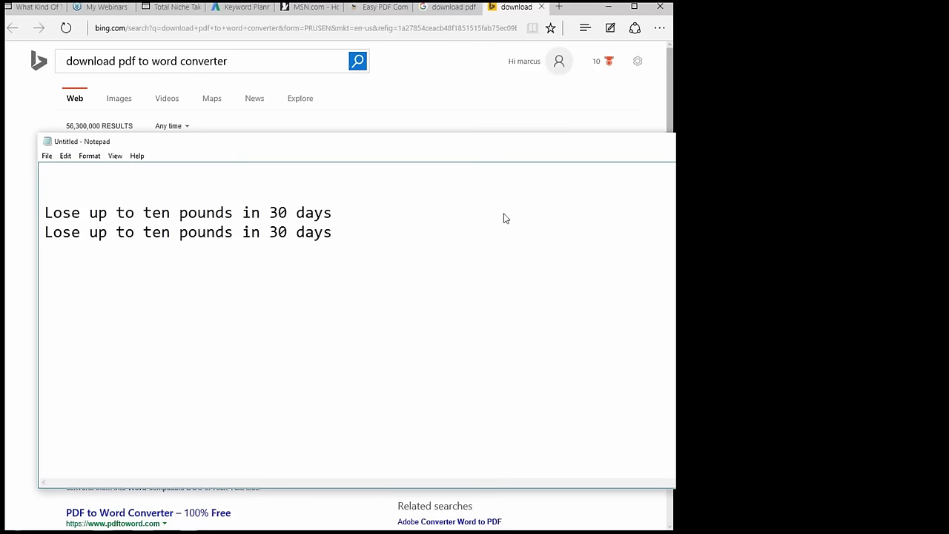
pyautogui.hotkey('ctrl', 'z')
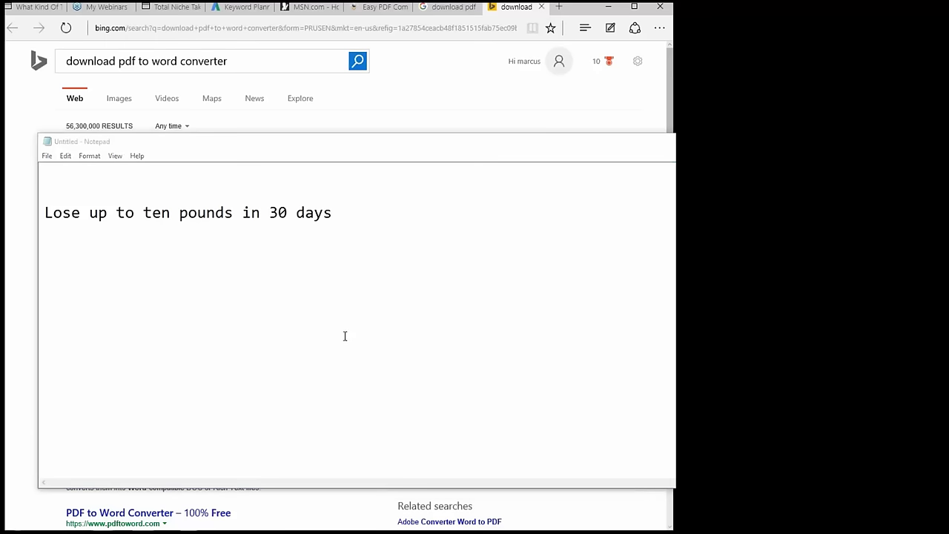
# Add the headline variations "Lose 10 Pounds in 30 Days" and "spend 30 days loosing upto 10 pounds" on separate, spaced lines below
pyautogui.click(292, 245)
pyautogui.write('Lose 10 Pounds in 30 Days')
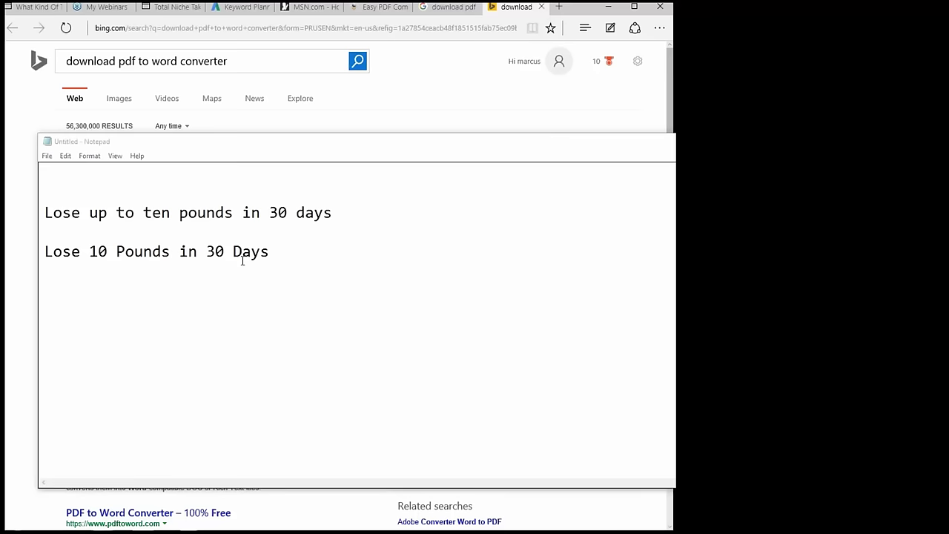
pyautogui.click(279, 258)
pyautogui.press('Return')
pyautogui.press('Return')
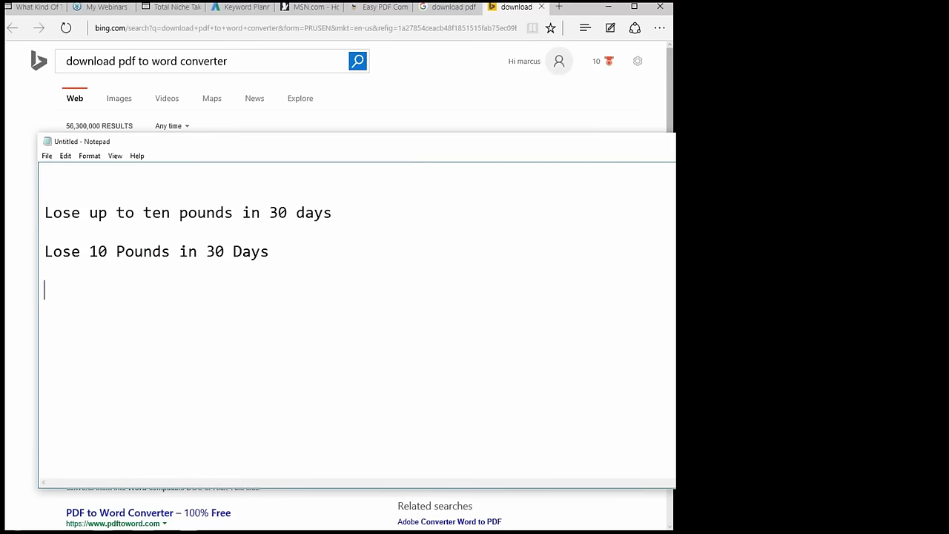
pyautogui.write('spend 30 days loosing upto 10 pounds')
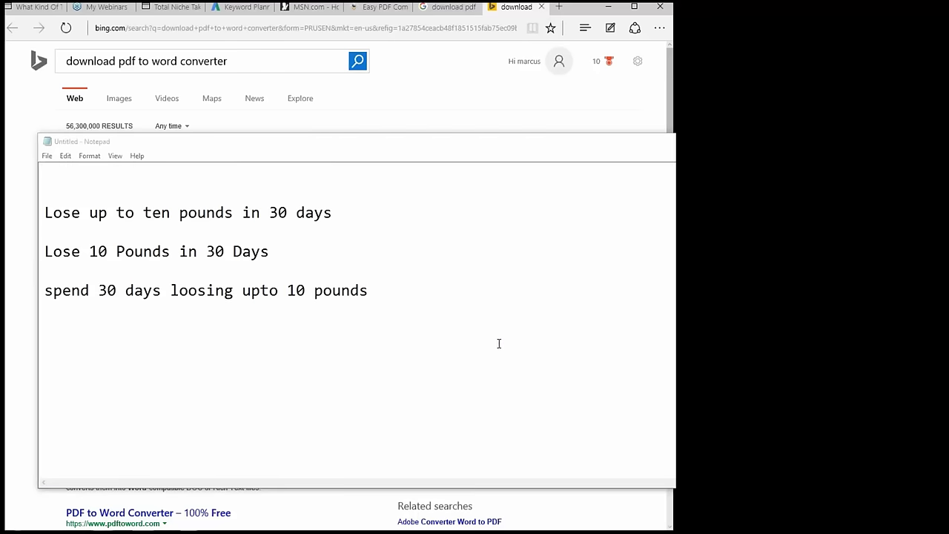
# Add the headline variation "Easy way to lose 10 lbs in 30 days without exercise." on its own line below the others
pyautogui.click(273, 338)
pyautogui.write('Easy way to lose 10 lbs in 30 days without exercise.')
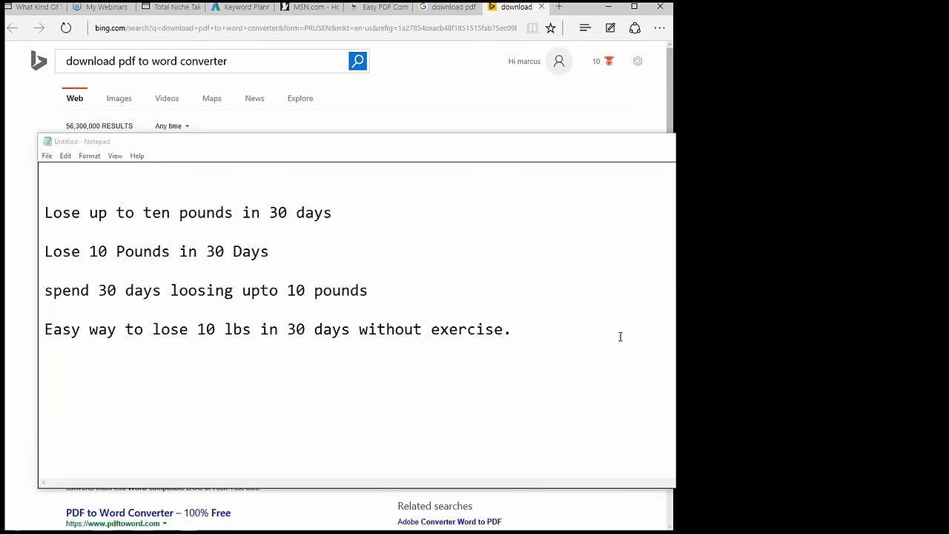
# Review the notes from the ad copy down to the headline variations and highlight the weight-loss wordings for comparison
pyautogui.hotkey('alt', 'Tab')
pyautogui.scroll(10, 338, 319)
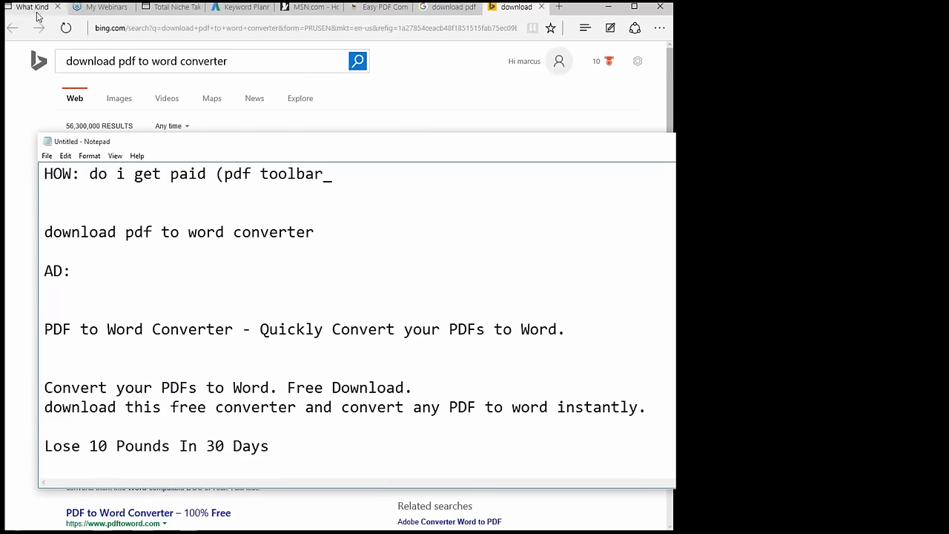
pyautogui.scroll(-8, 227, 318)
pyautogui.moveTo(471, 334); pyautogui.dragTo(54, 214)
pyautogui.click(21, 212)
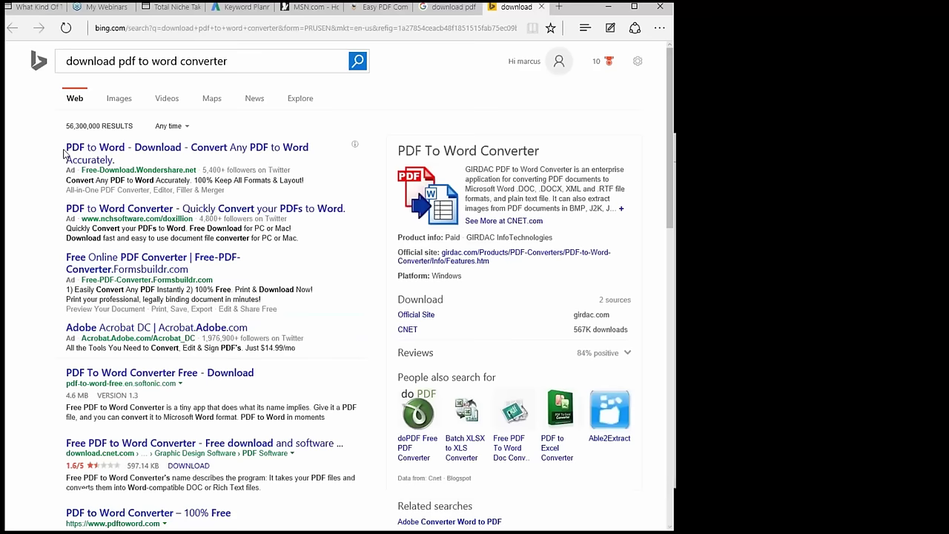
# Highlight "Where: Are They Coming From?" in the landing page guide and check the Google results for "download pdf to word converter" against the notes
pyautogui.click(22, 15)
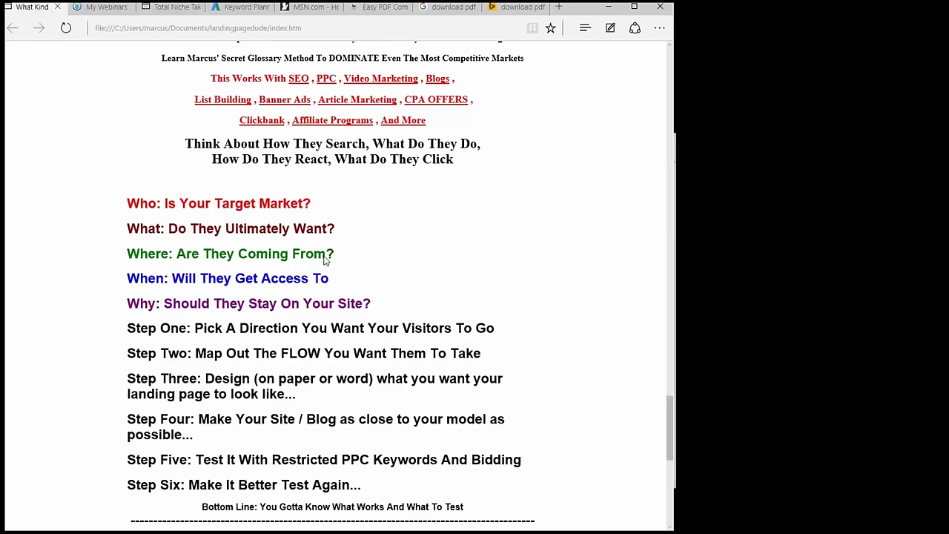
pyautogui.moveTo(332, 255); pyautogui.dragTo(128, 255)
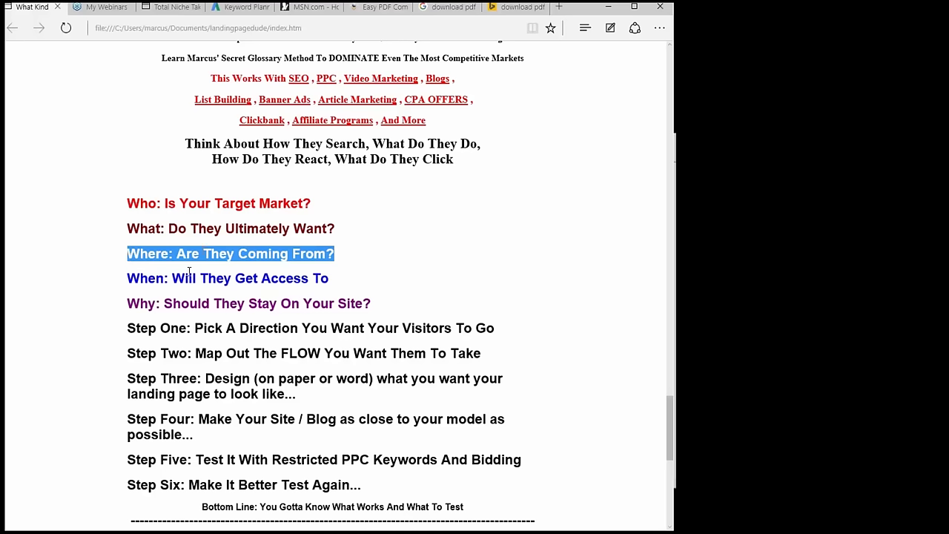
pyautogui.click(451, 9)
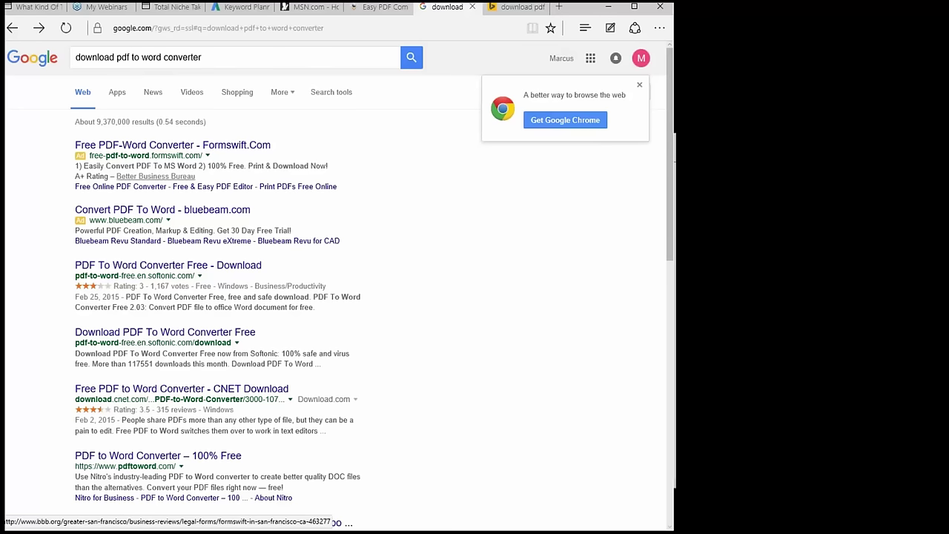
pyautogui.hotkey('alt', 'Tab')
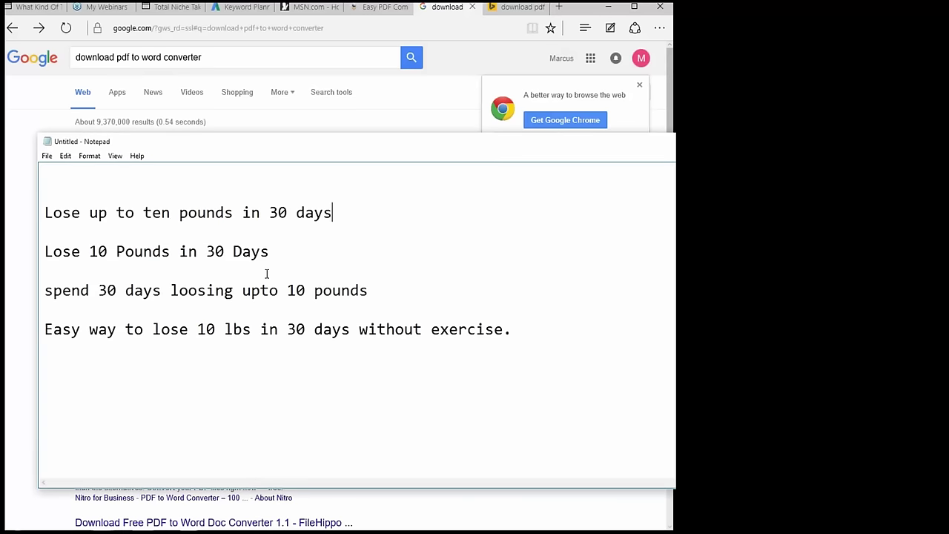
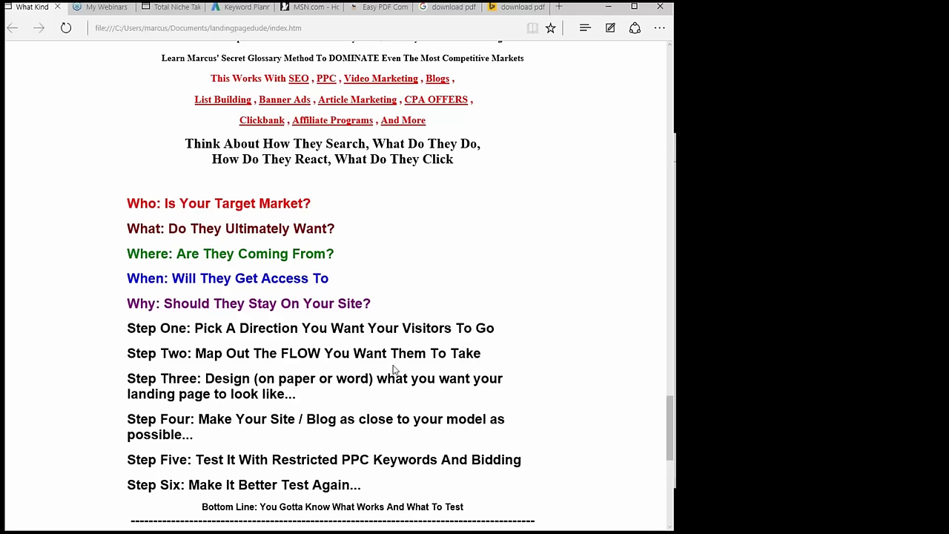
# Highlight "Step One: Pick A Direction You Want Your Visitors To Go" in the guide and the "download pdf to word converter" keyword in the notes
pyautogui.moveTo(129, 323); pyautogui.dragTo(497, 339)
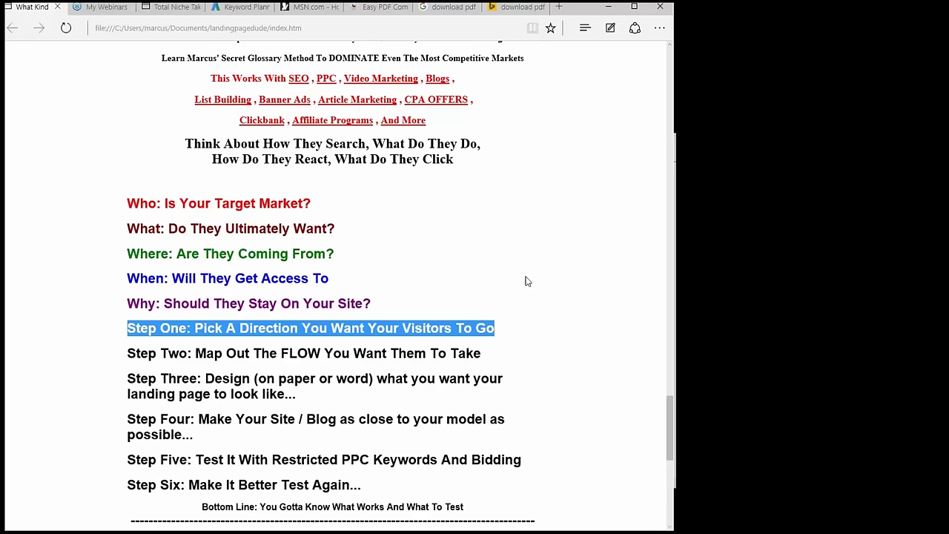
pyautogui.hotkey('alt', 'Tab')
pyautogui.scroll(1, 182, 235)
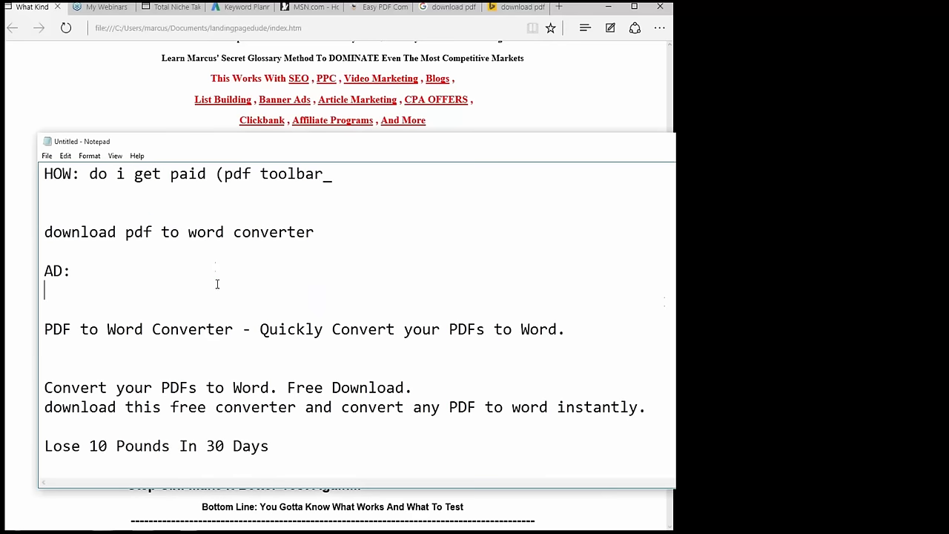
pyautogui.moveTo(352, 232); pyautogui.dragTo(43, 233)
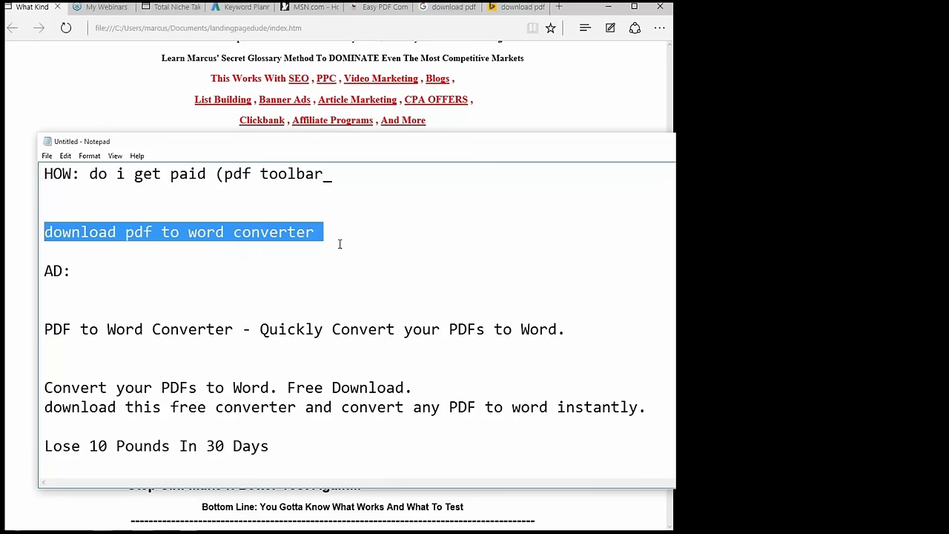
# Move the notes window lower and delete the "PDF to Word Converter - Quickly Convert your PDFs to Word." line with its surplus blank lines
pyautogui.moveTo(359, 147); pyautogui.dragTo(382, 291)
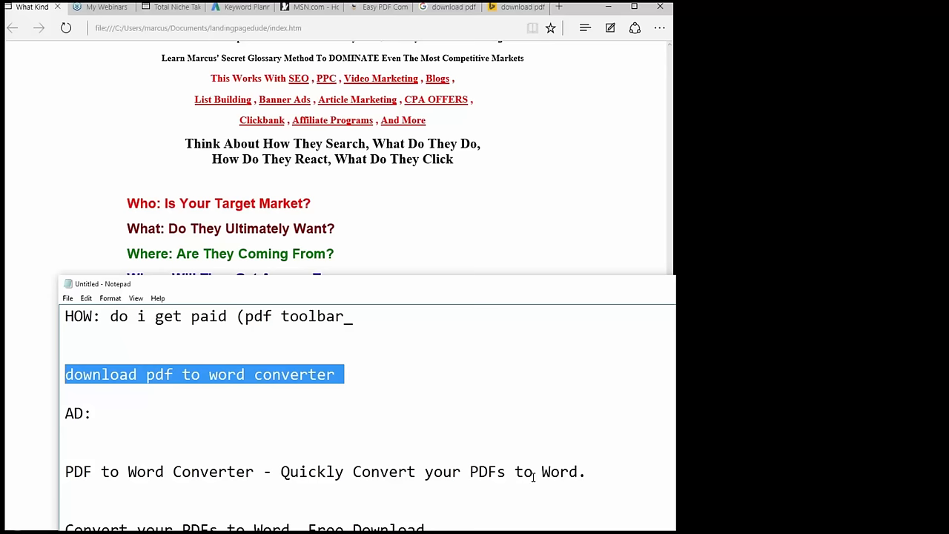
pyautogui.scroll(-1, 507, 432)
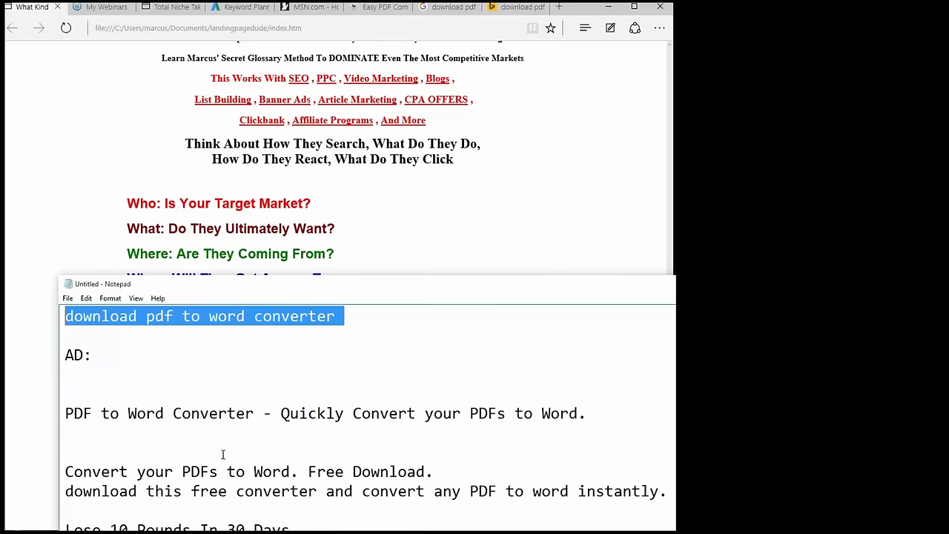
pyautogui.moveTo(222, 455); pyautogui.dragTo(65, 394)
pyautogui.press('Delete')
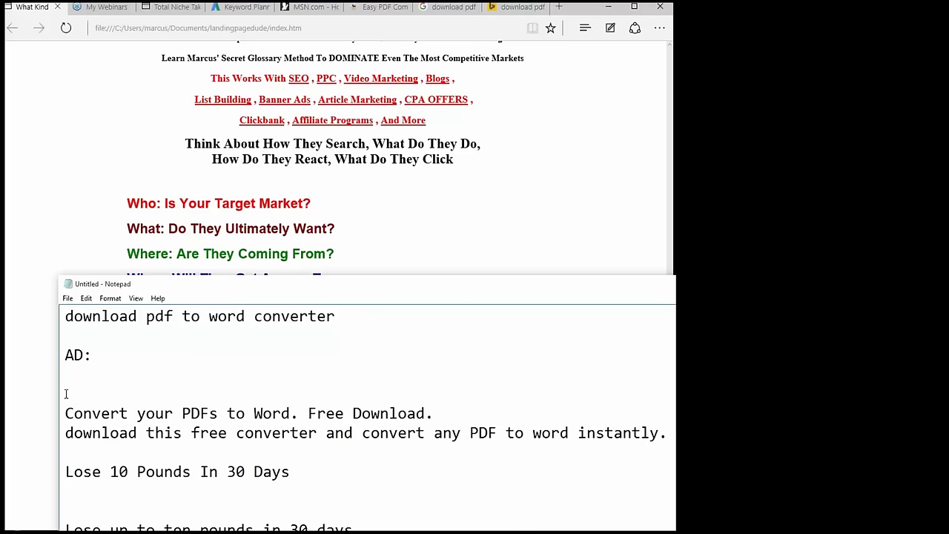
pyautogui.press('Delete')
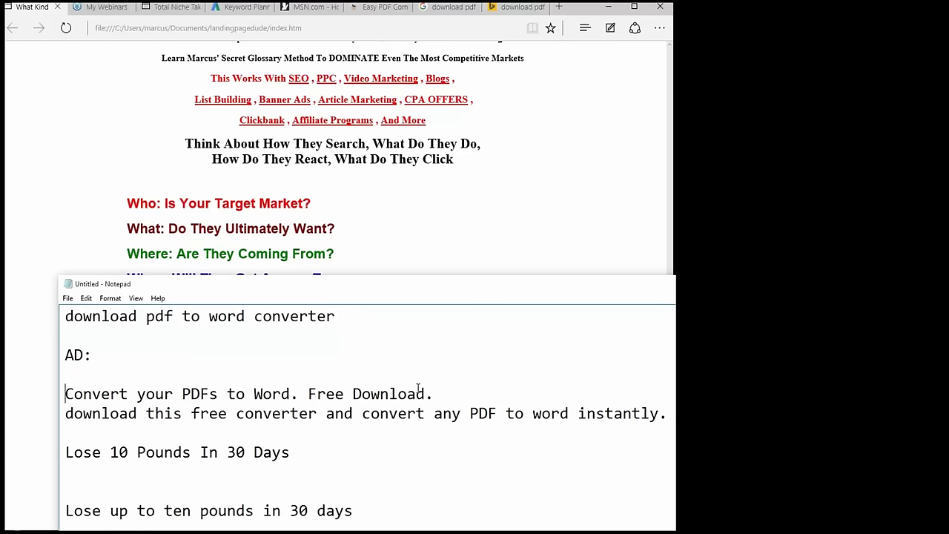
# Leave the notes and open a blank Microsoft Word document for designing the landing page
pyautogui.click(554, 184)
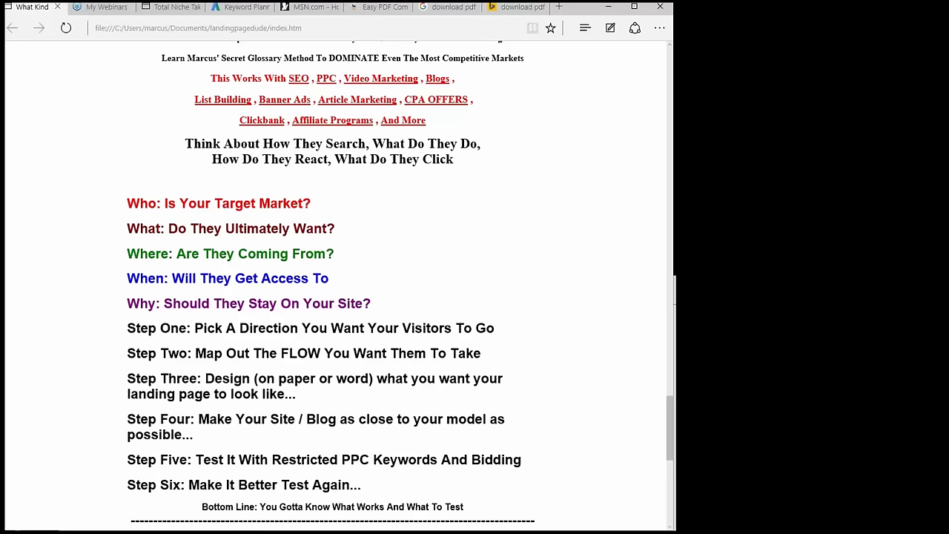
pyautogui.press('super')
pyautogui.click(48, 415)
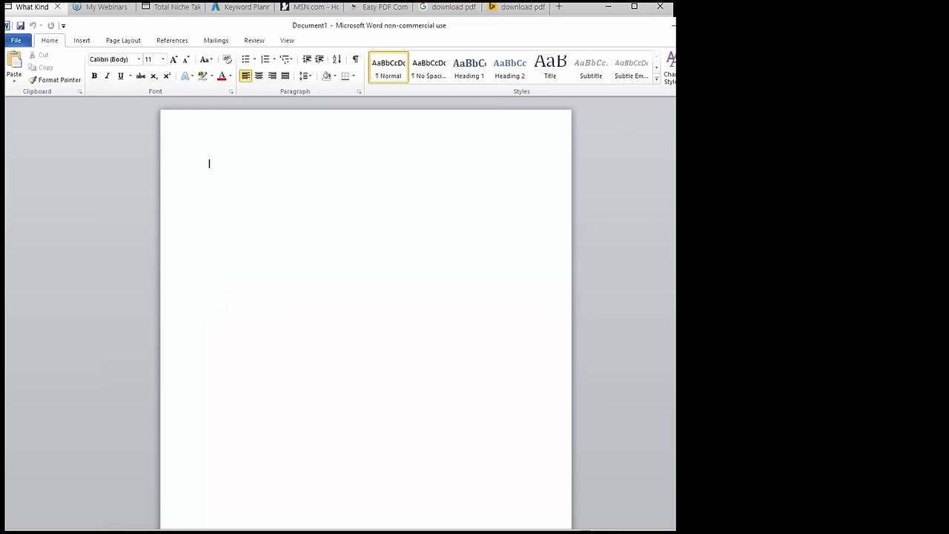
# Copy the line "Convert your PDFs to Word. Free Download." from the Notepad notes into the blank Word document
pyautogui.hotkey('alt', 'Tab')
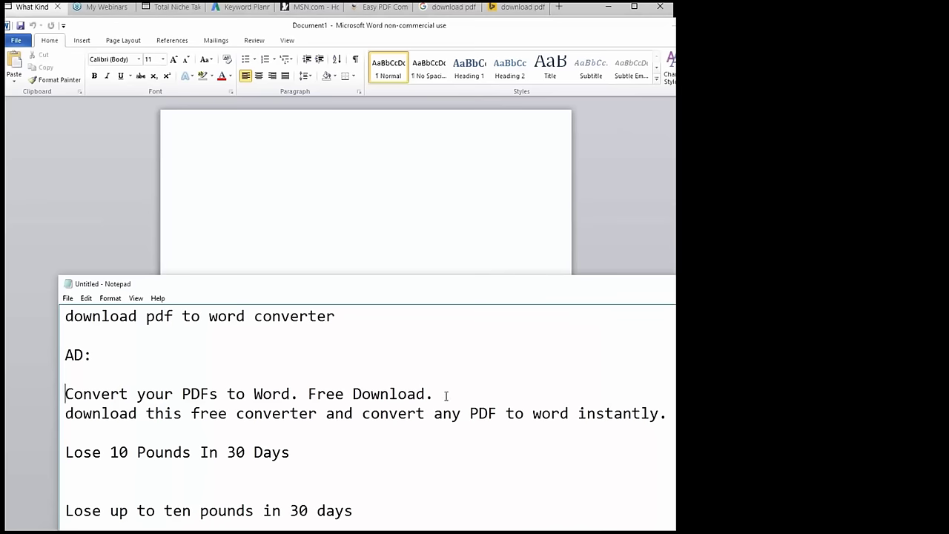
pyautogui.moveTo(445, 394); pyautogui.dragTo(66, 401)
pyautogui.hotkey('ctrl', 'c')
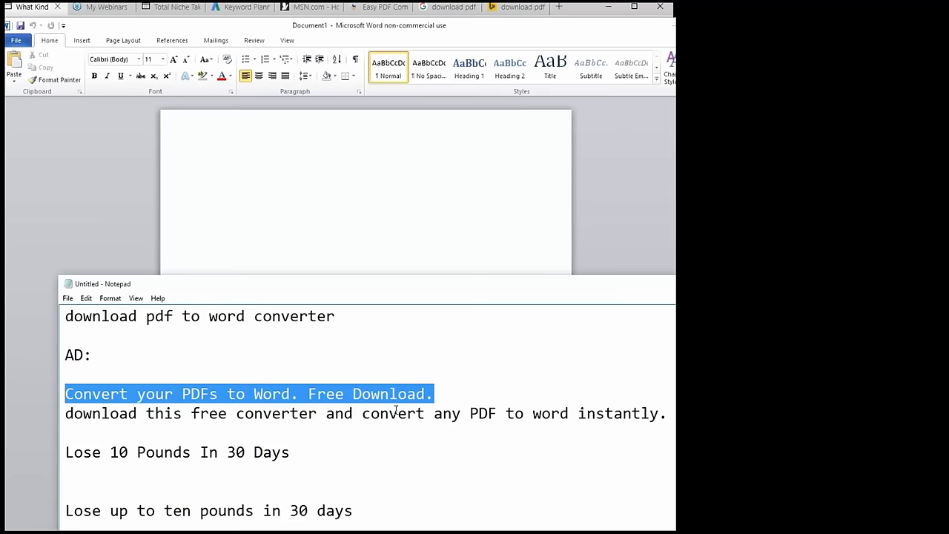
pyautogui.click(355, 204)
pyautogui.hotkey('ctrl', 'v')
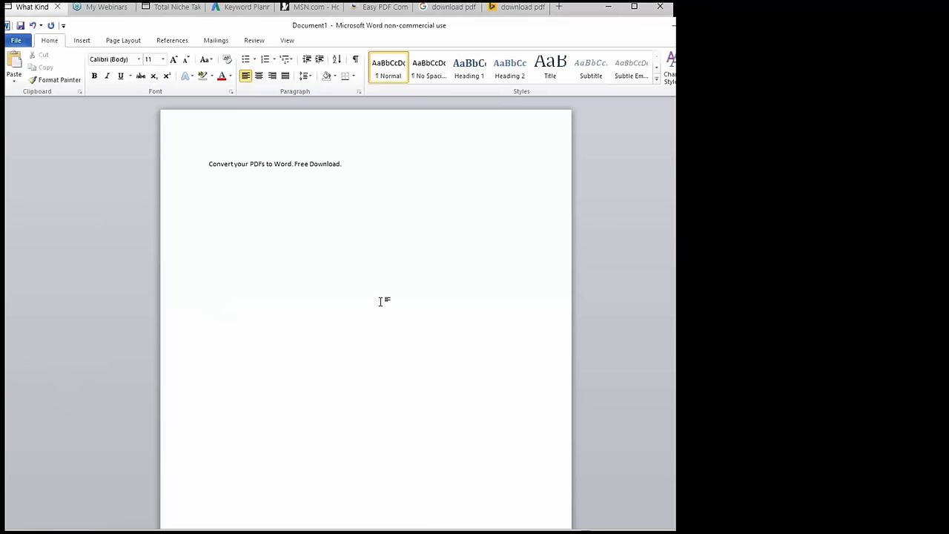
# Center the pasted headline and enlarge its font size to 22
pyautogui.moveTo(350, 164); pyautogui.dragTo(207, 160)
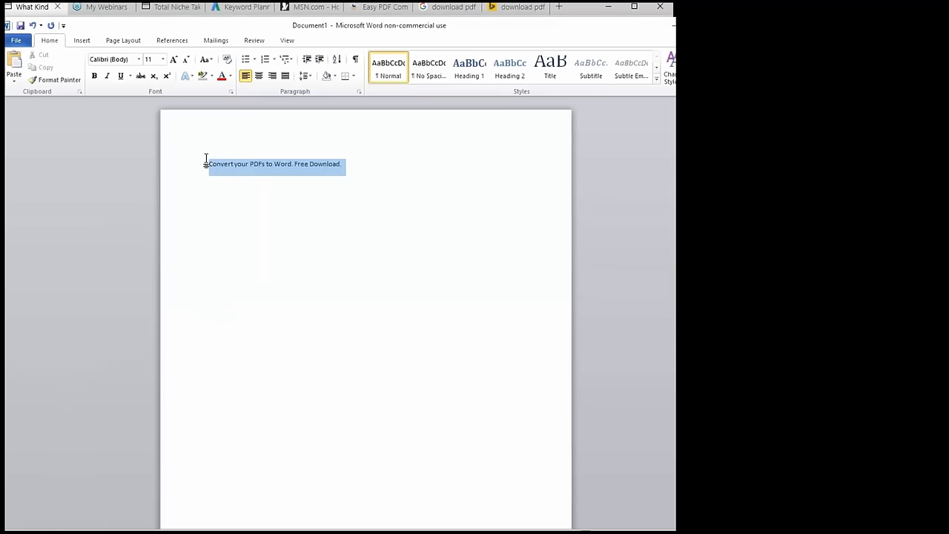
pyautogui.click(259, 76)
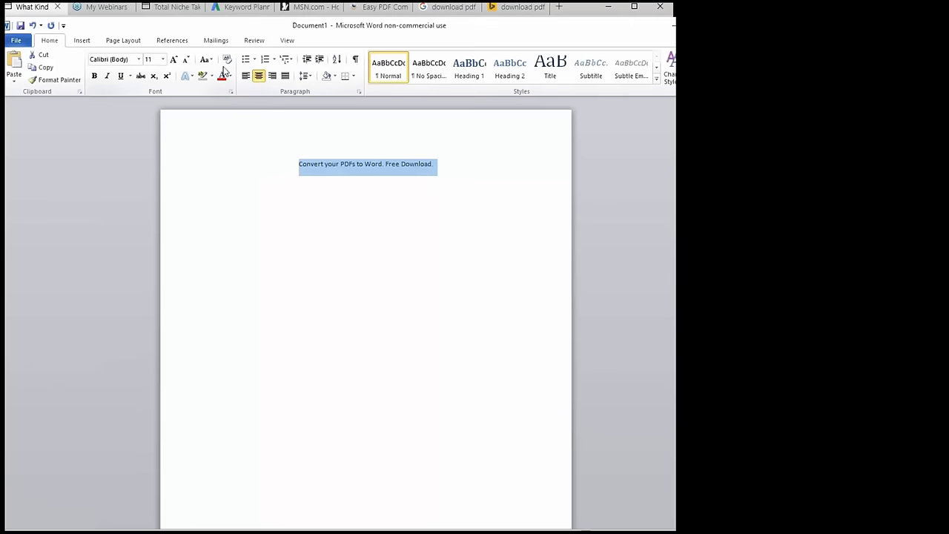
pyautogui.click(173, 60)
pyautogui.click(173, 61)
pyautogui.click(174, 61)
pyautogui.click(173, 60)
pyautogui.click(173, 61)
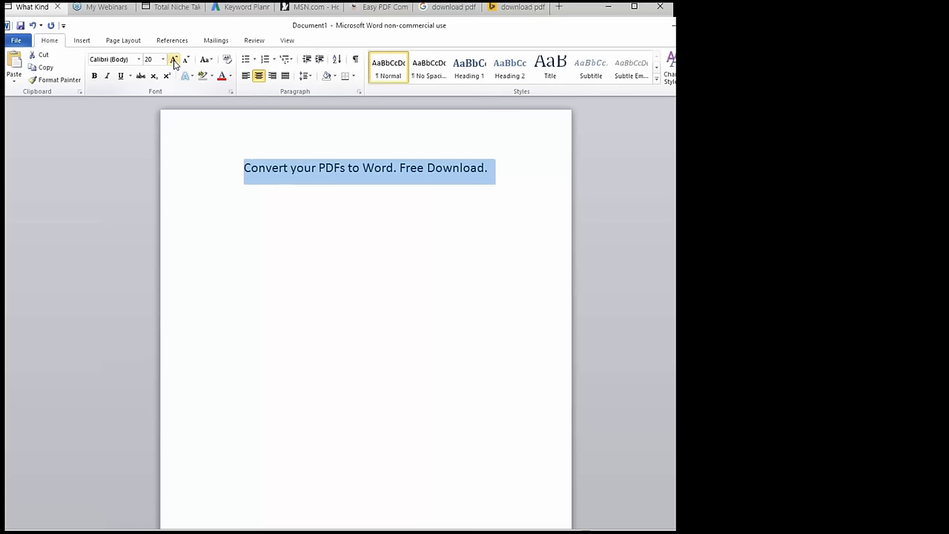
pyautogui.click(174, 60)
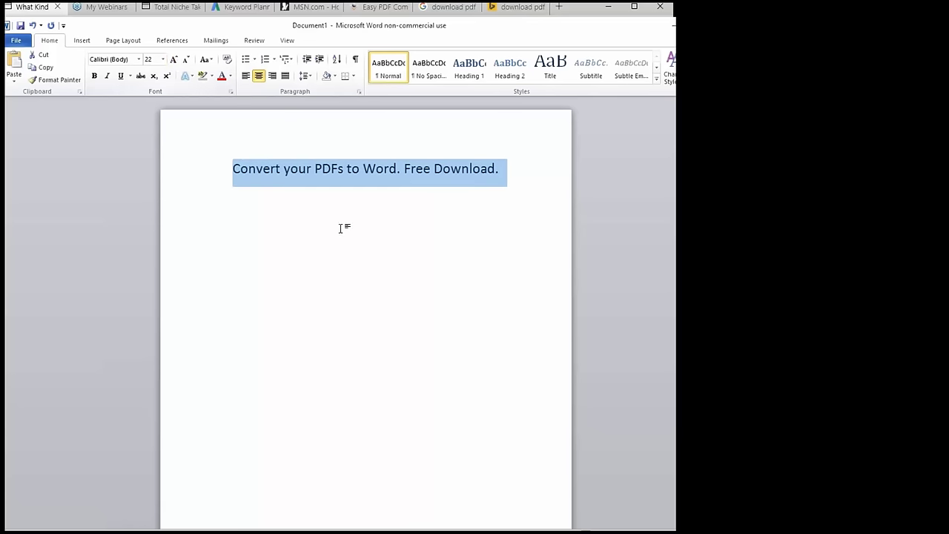
# Edit the headline's punctuation and capitalization to read "Convert Your PDFs to Word... Free Download"
pyautogui.click(399, 169)
pyautogui.write('...')
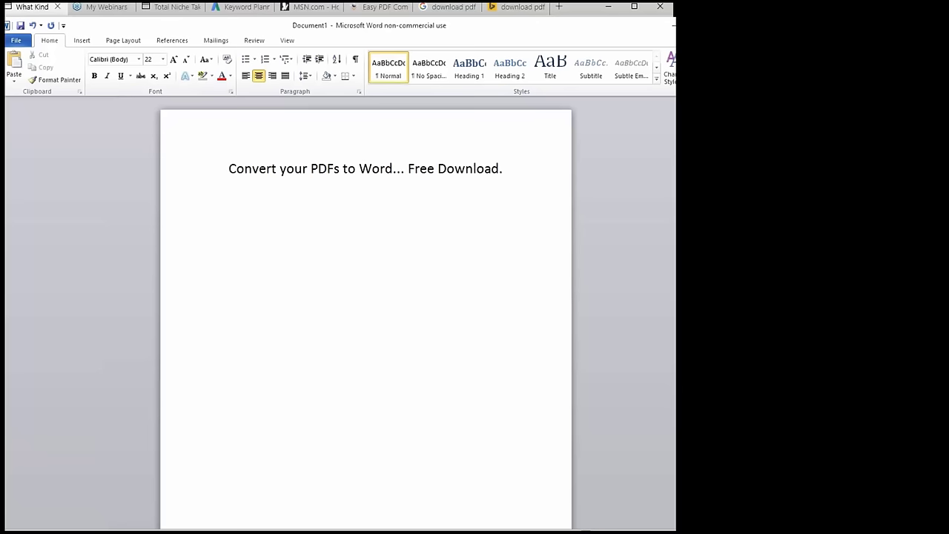
pyautogui.click(519, 169)
pyautogui.press('BackSpace')
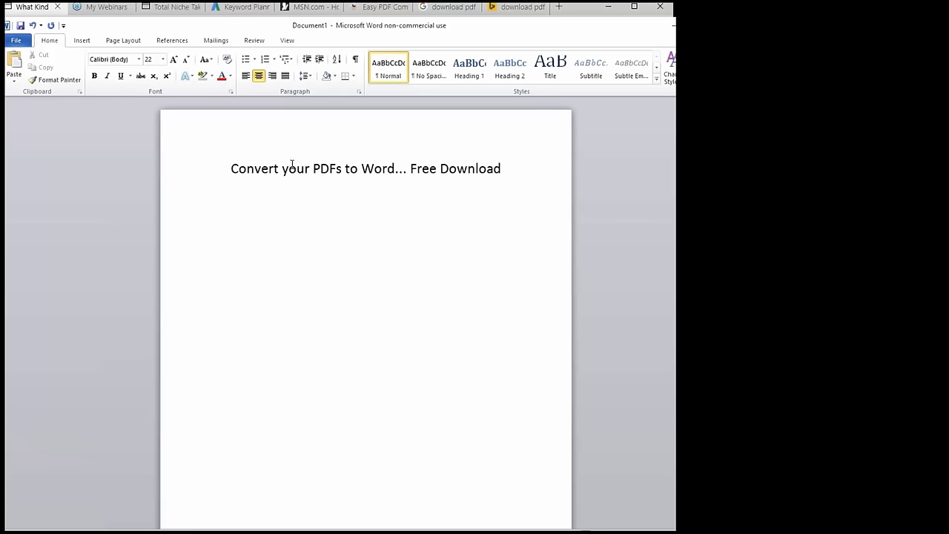
pyautogui.moveTo(289, 169); pyautogui.dragTo(283, 172)
pyautogui.write('Y')
pyautogui.click(394, 215)
# Start a left-aligned paragraph below the headline reading "Choose Your Browser Type... Then Upload Your Files"
pyautogui.click(516, 175)
pyautogui.press('Return')
pyautogui.click(245, 76)
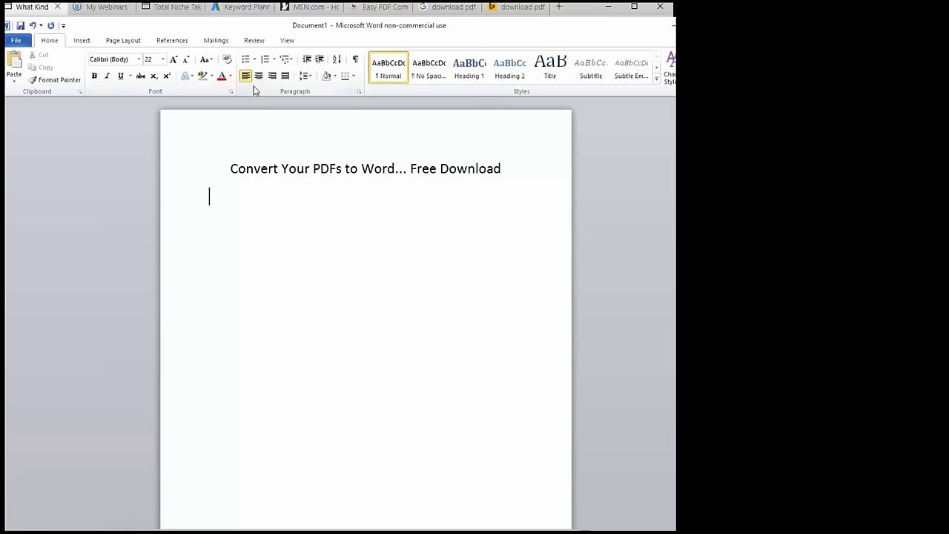
pyautogui.write('Choose Your')
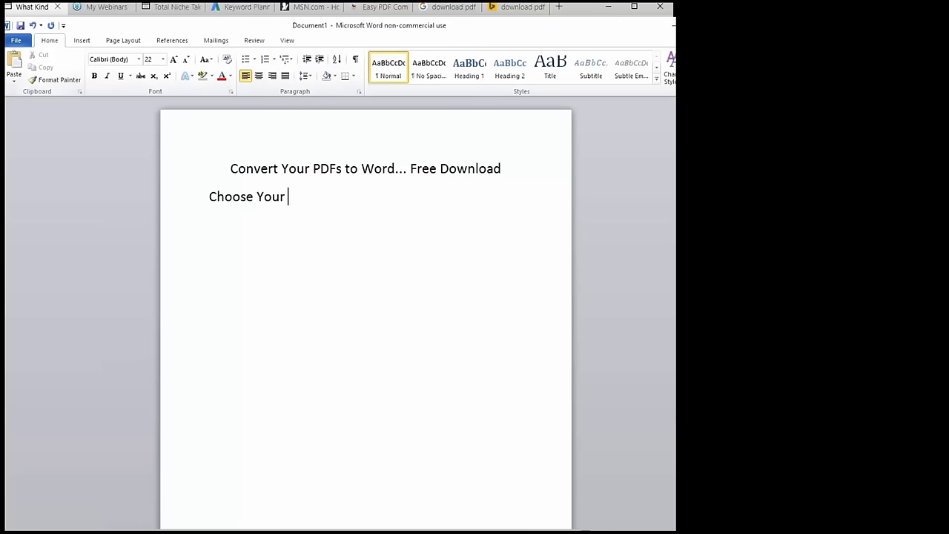
pyautogui.write(' Browser Type...')
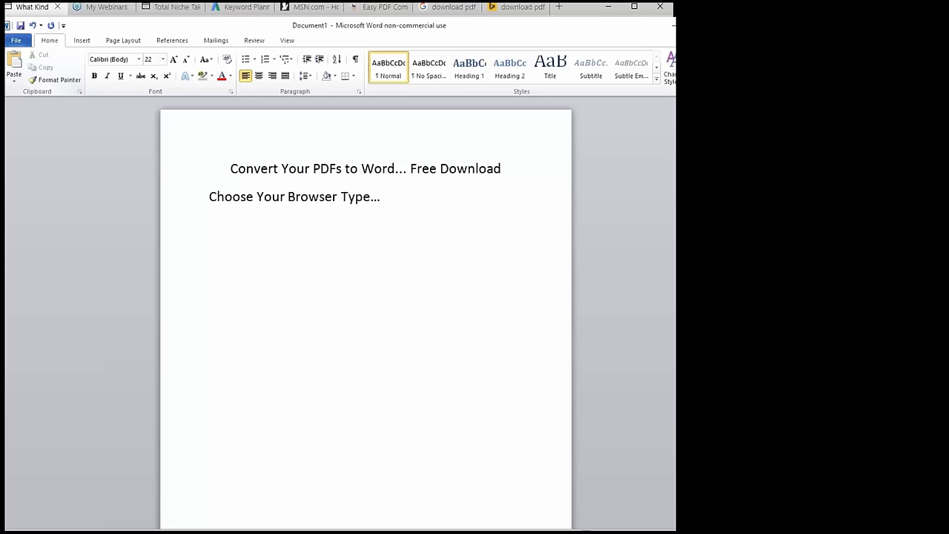
pyautogui.write(' Then Upload y')
pyautogui.press('BackSpace')
pyautogui.write('Your')
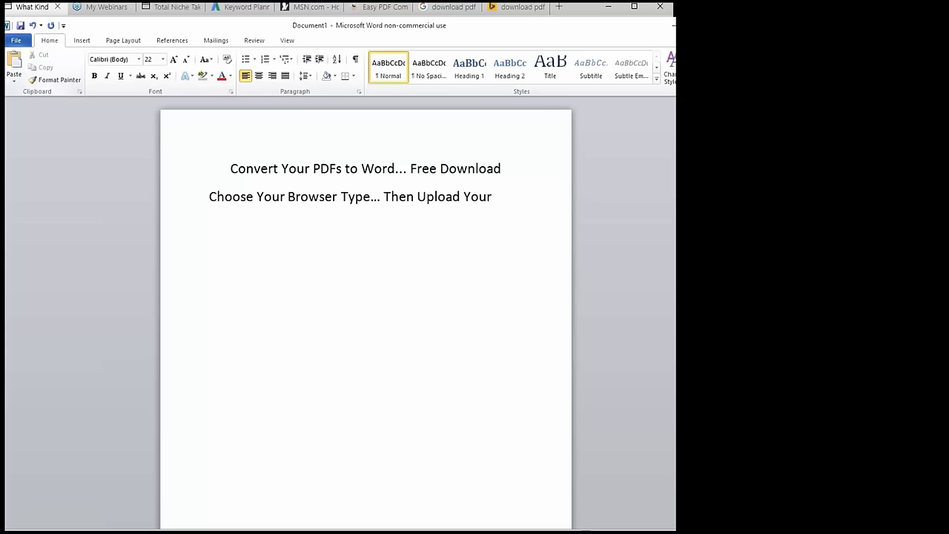
pyautogui.write(' Files')
# Continue the instruction text with "In The PDF Toolbar On The Next Page To Convert Your PDF To A Word Document Instantly"
pyautogui.press('Return')
pyautogui.write('In The PDF To')
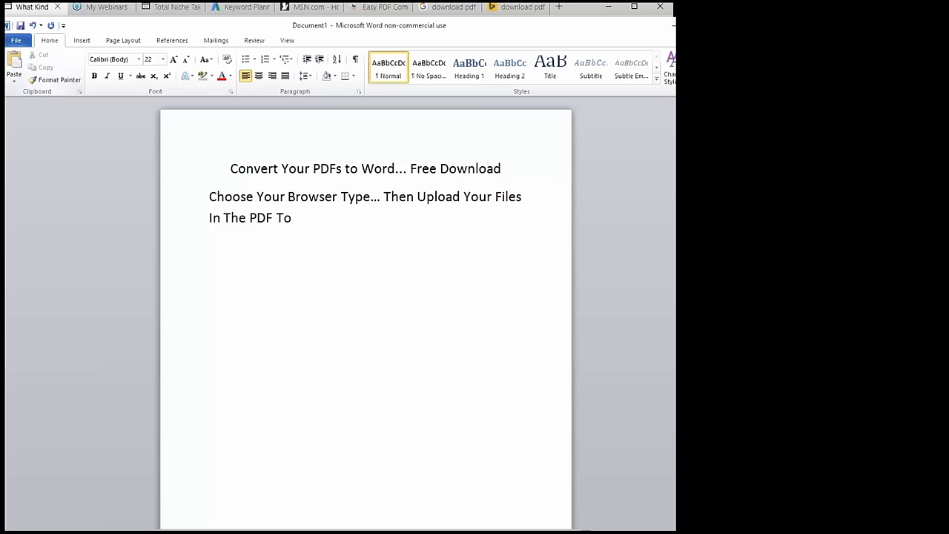
pyautogui.write('olbar On The Next Page ')
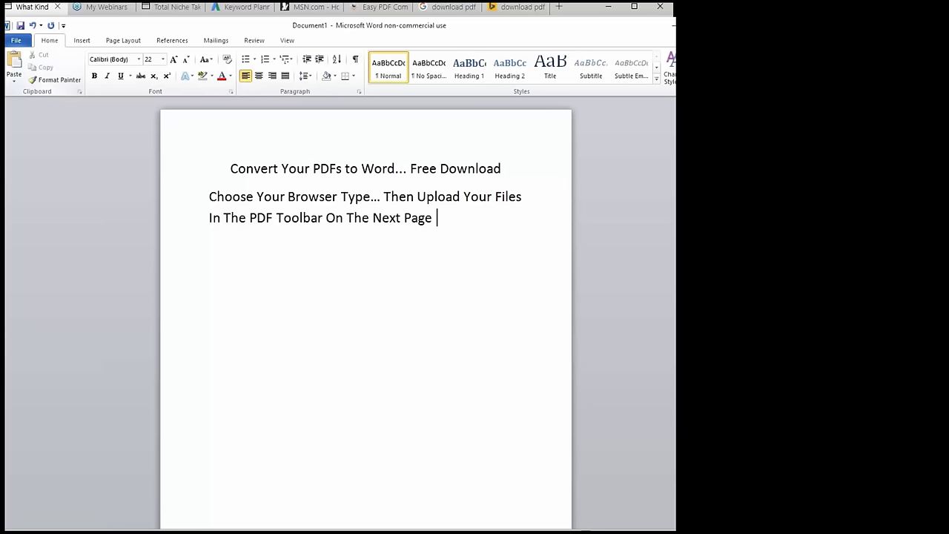
pyautogui.write('To Convert Your PD')
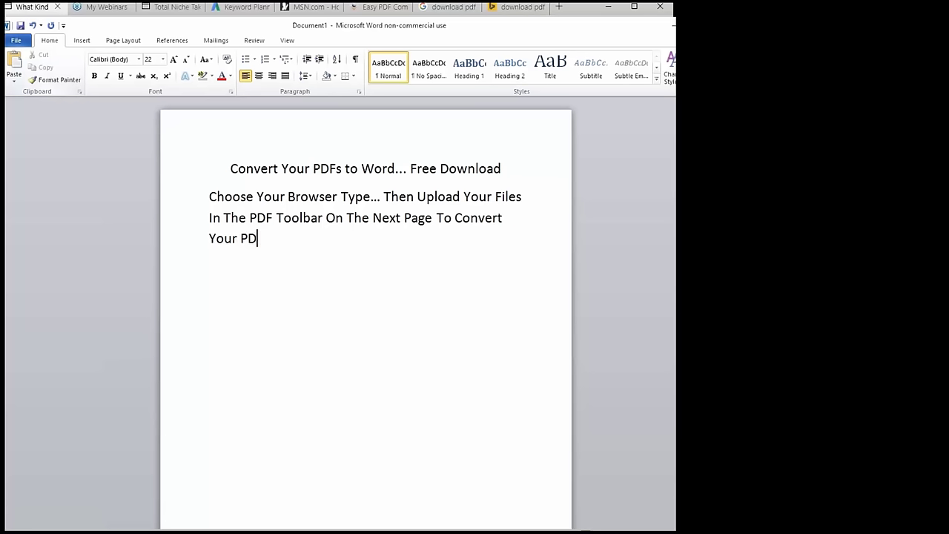
pyautogui.write('F To A Word Document')
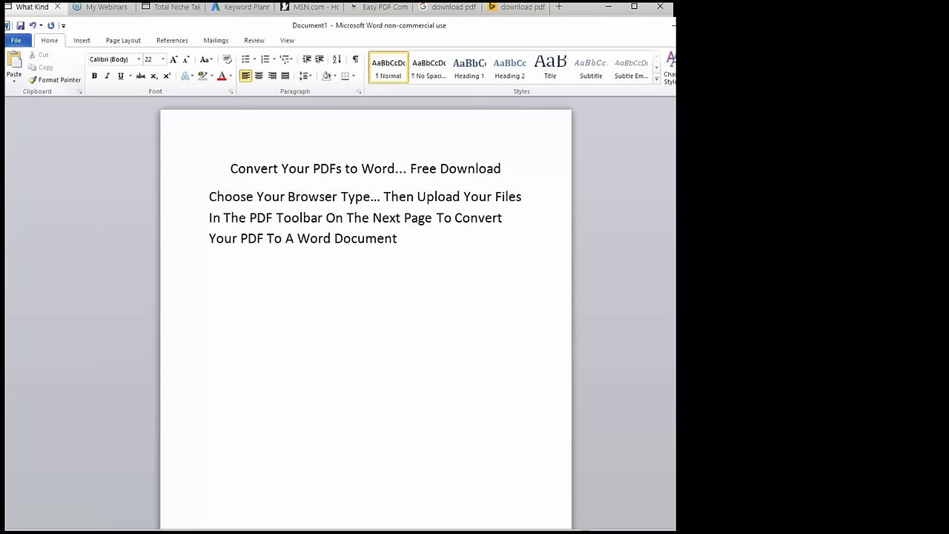
pyautogui.write(' Instantly')
# Reduce the instruction paragraph's font size to 16 and place the cursor at its end
pyautogui.moveTo(431, 237); pyautogui.dragTo(208, 194)
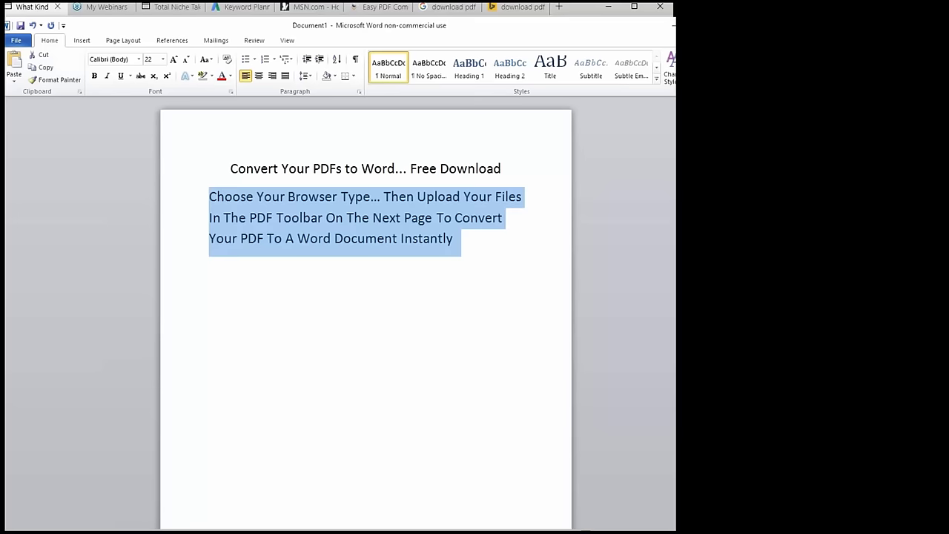
pyautogui.click(185, 60)
pyautogui.click(185, 60)
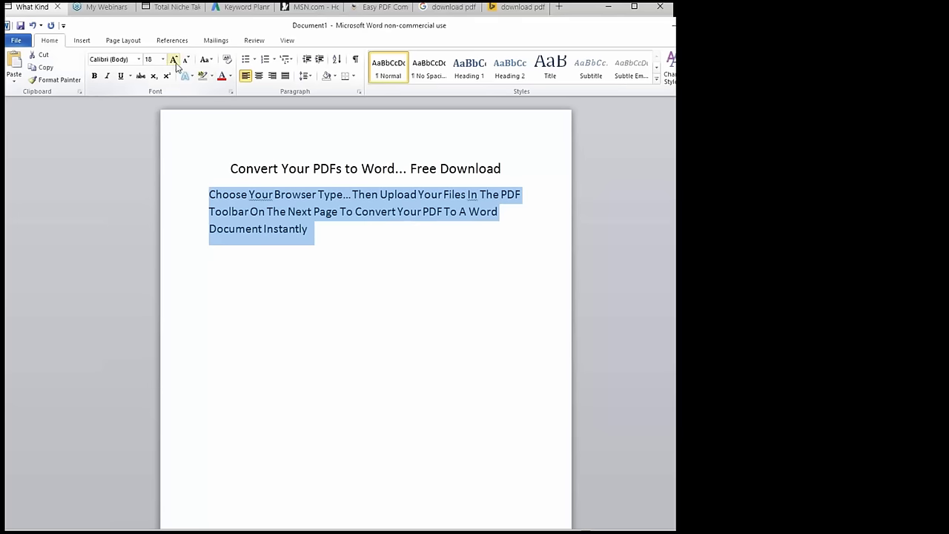
pyautogui.click(185, 60)
pyautogui.click(266, 209)
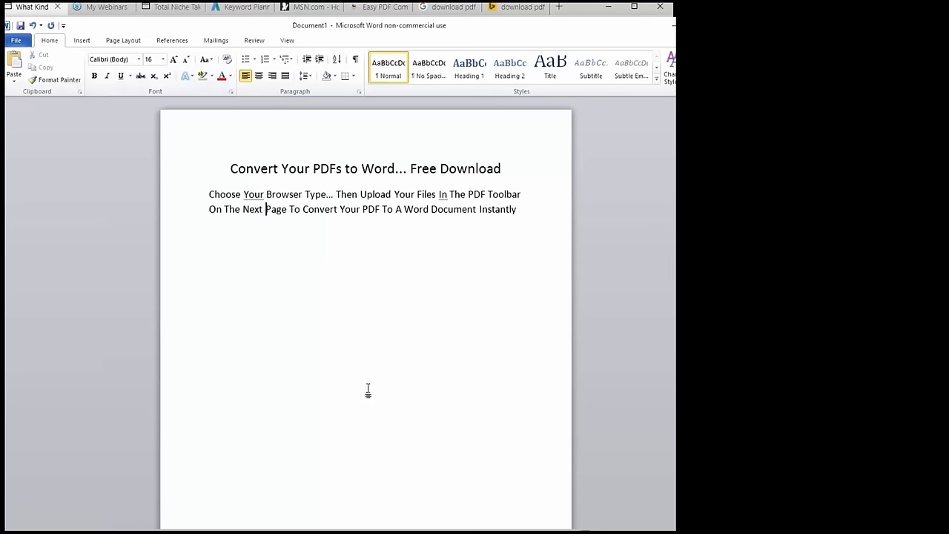
pyautogui.click(526, 211)
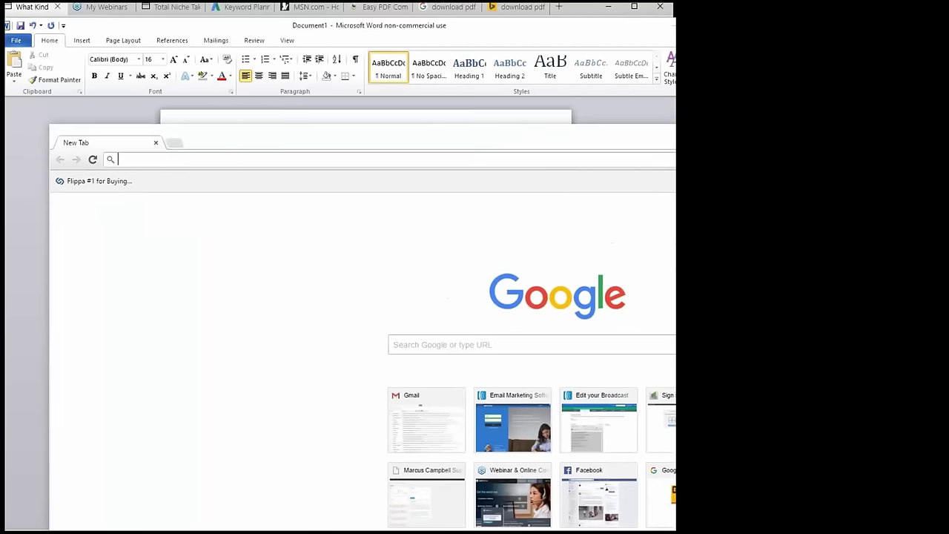
# Switch to the Chrome browser and search Google for "ie icon"
pyautogui.click(478, 339)
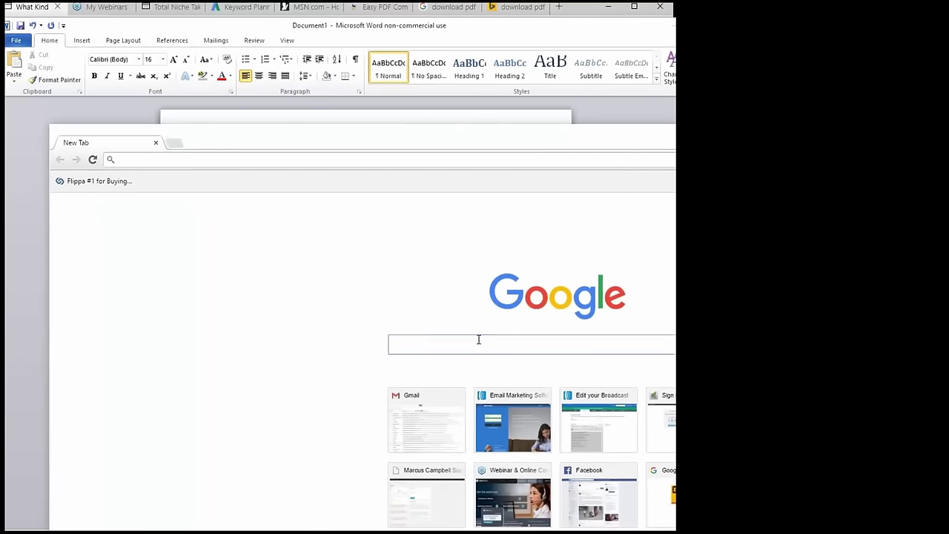
pyautogui.write('iw ico')
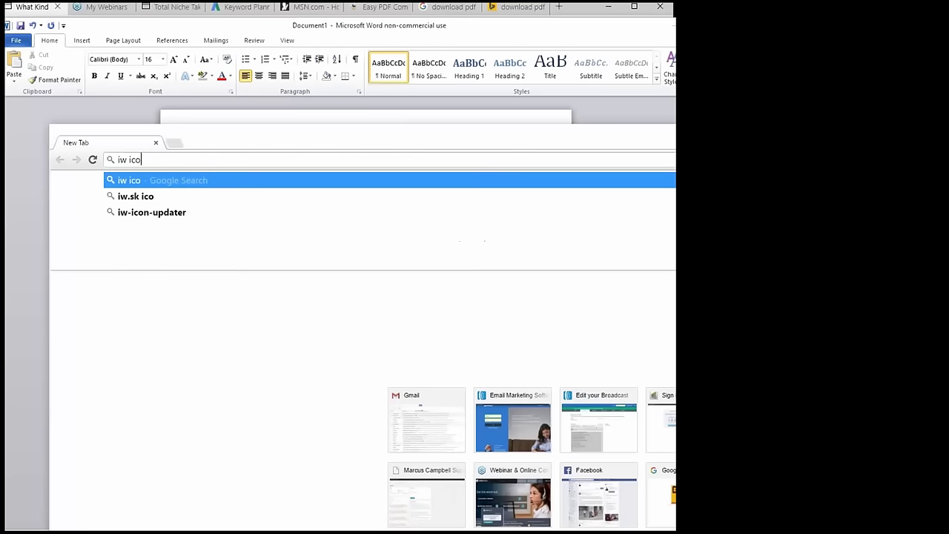
pyautogui.press('BackSpace')
pyautogui.press('BackSpace')
pyautogui.press('BackSpace')
pyautogui.press('BackSpace')
pyautogui.press('BackSpace')
pyautogui.press('BackSpace')
pyautogui.write('iei')
pyautogui.press('BackSpace')
pyautogui.write('icon')
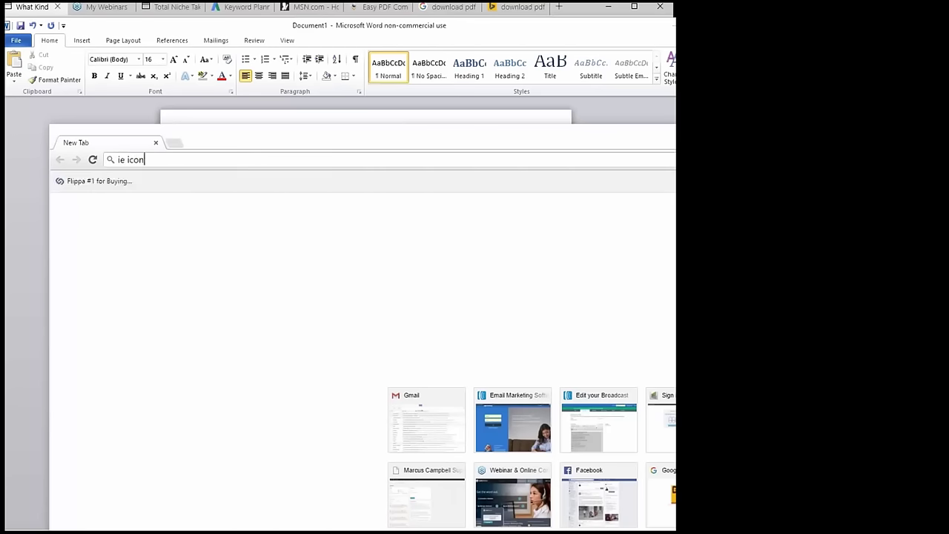
pyautogui.press('Return')
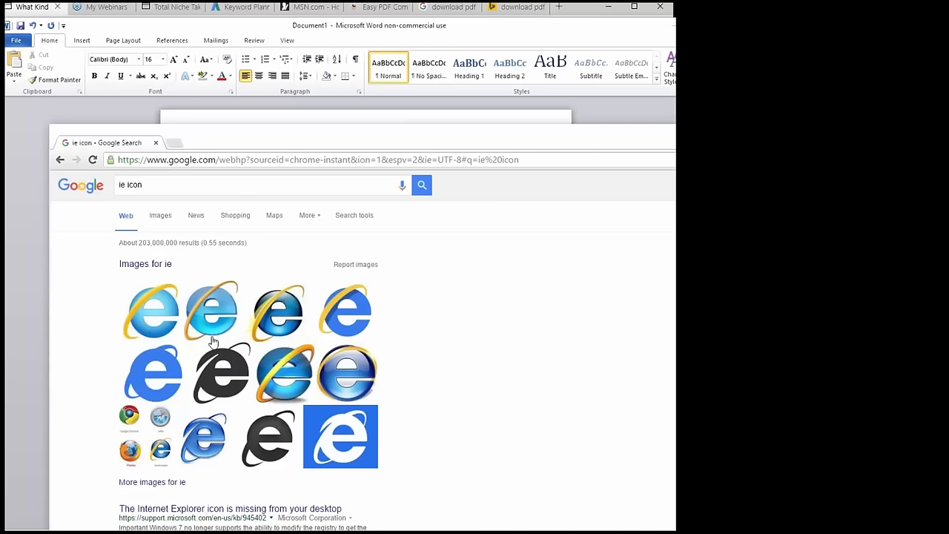
# Capture the flat blue Internet Explorer icon at 125 x 120 pixels, copy it, and paste it below the instruction paragraph in Word
pyautogui.press('Print')
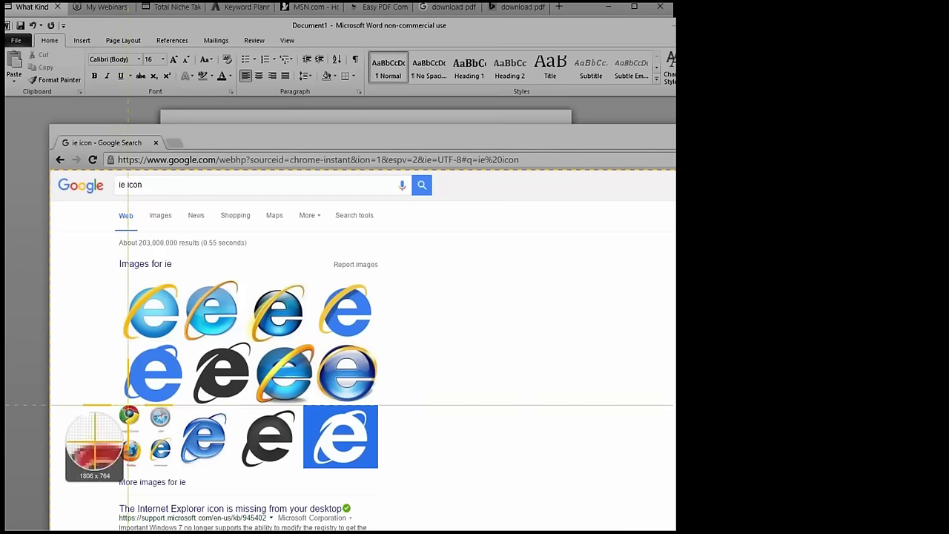
pyautogui.moveTo(120, 339); pyautogui.dragTo(191, 407)
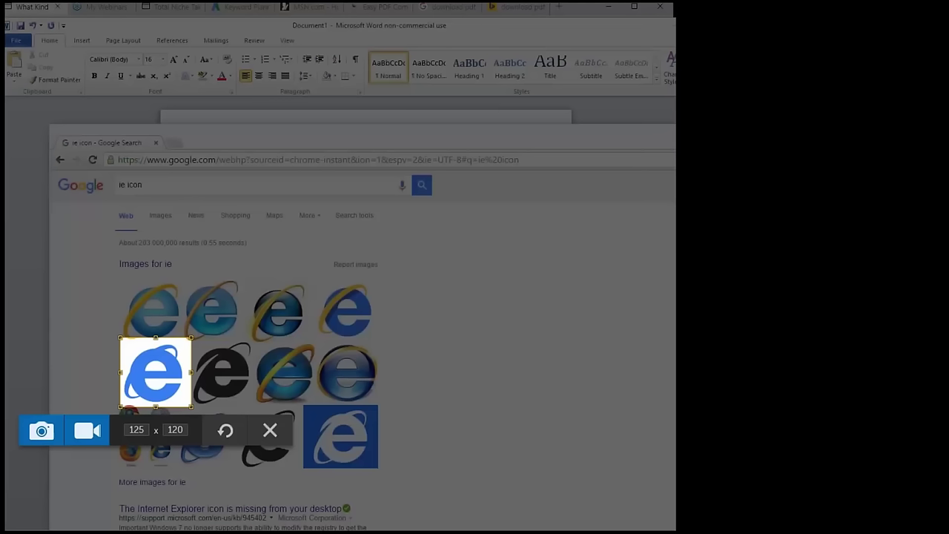
pyautogui.click(57, 431)
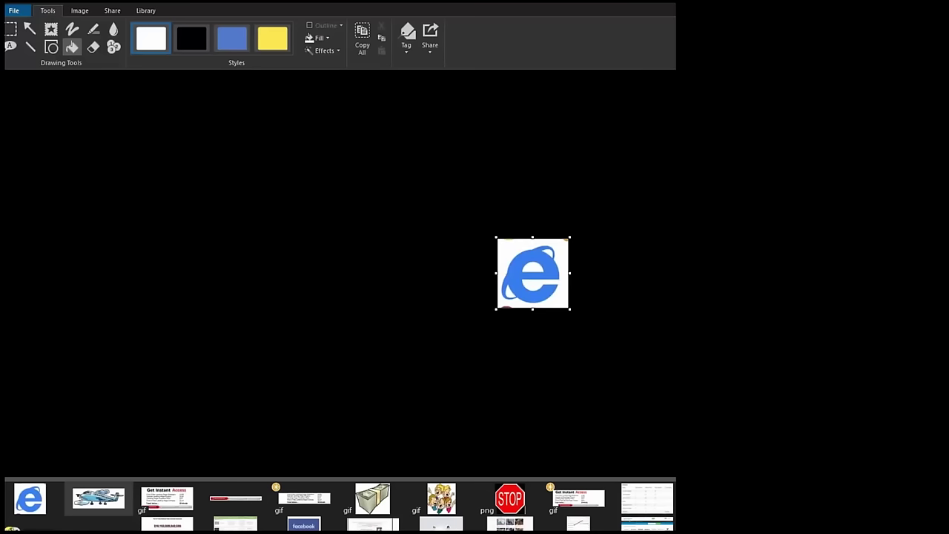
pyautogui.click(361, 37)
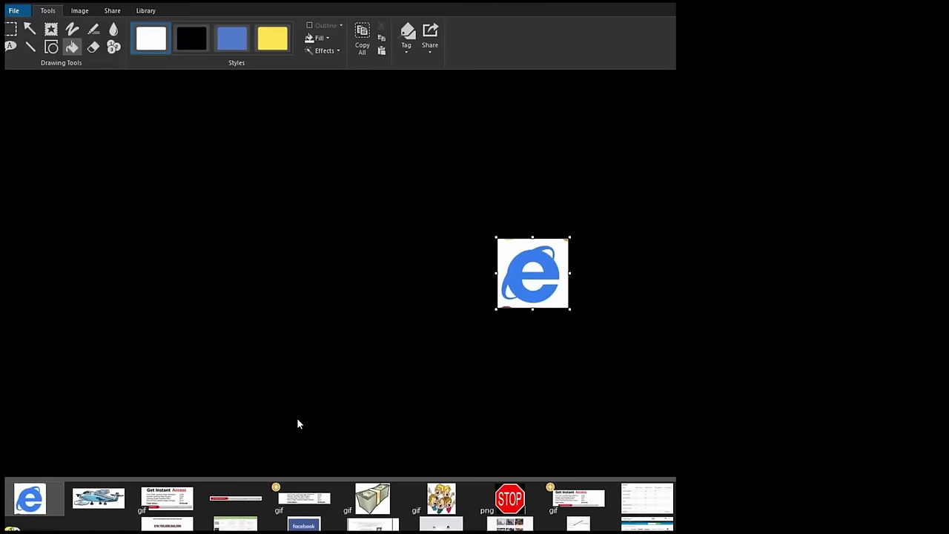
pyautogui.hotkey('alt', 'Tab')
pyautogui.hotkey('ctrl', 'v')
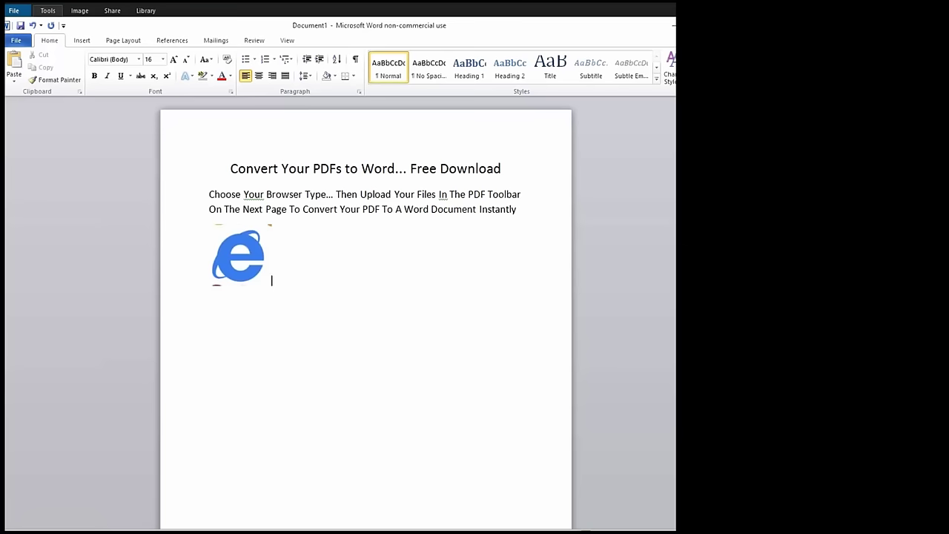
# Delete the pasted Internet Explorer icon from the document
pyautogui.hotkey('shift', 'Left')
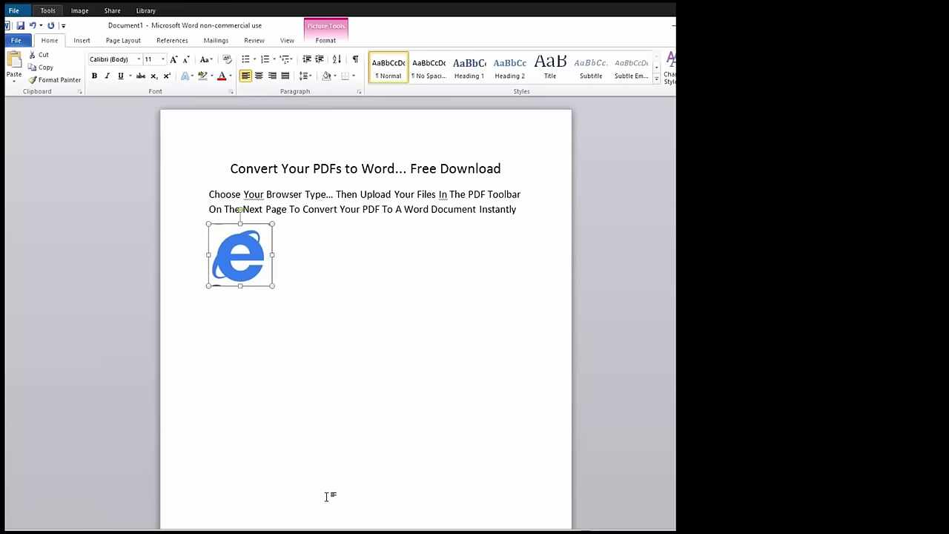
pyautogui.press('Delete')
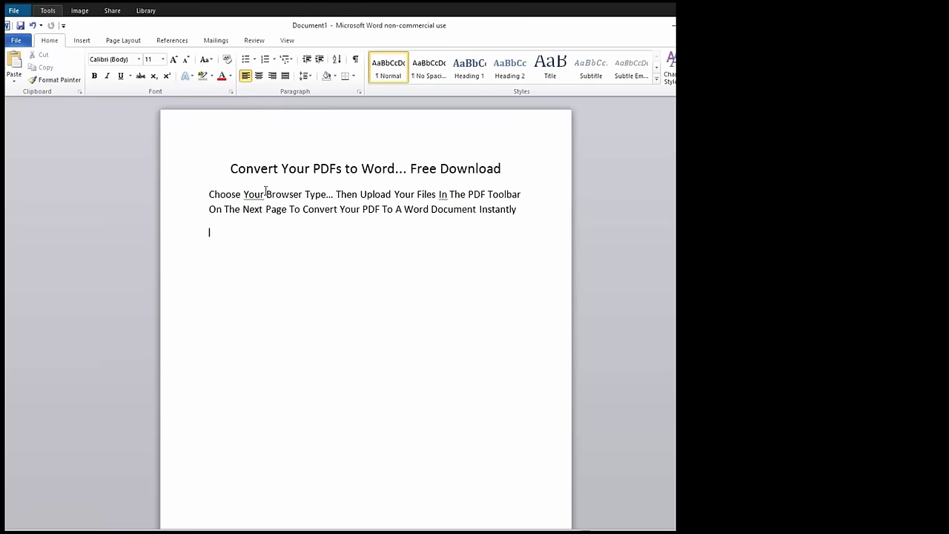
# Replace "Your Browser Type" in the instruction text with "Doc File Below", keeping the ellipsis after it
pyautogui.moveTo(244, 194); pyautogui.dragTo(326, 194)
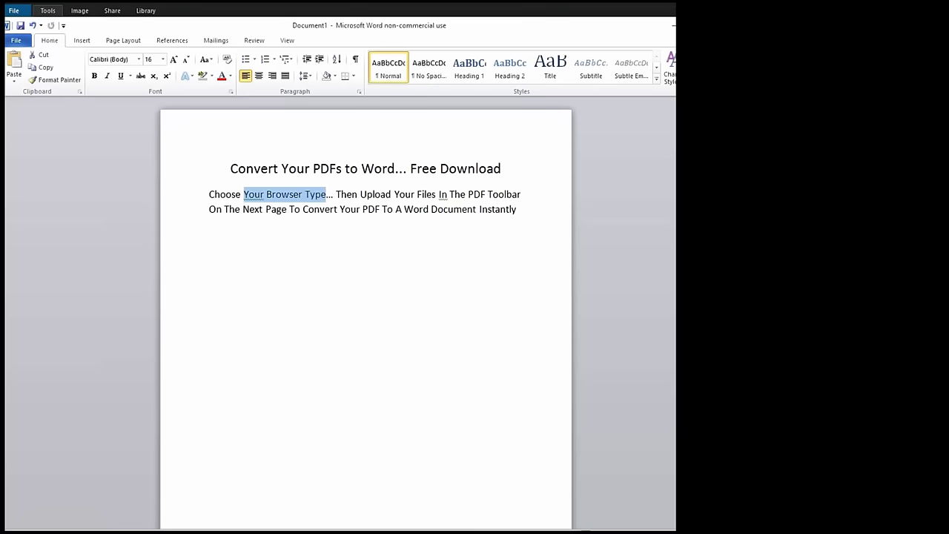
pyautogui.write('File On')
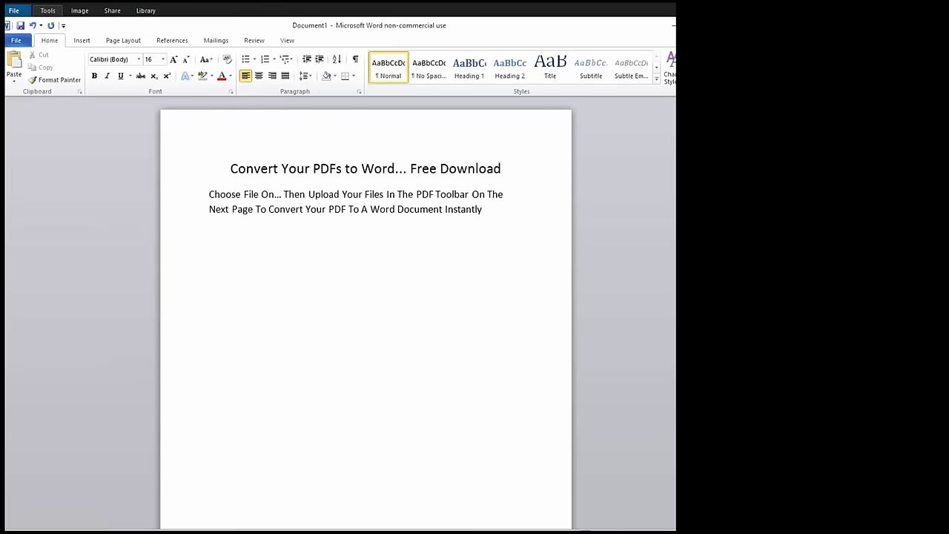
pyautogui.press('BackSpace')
pyautogui.press('BackSpace')
pyautogui.press('BackSpace')
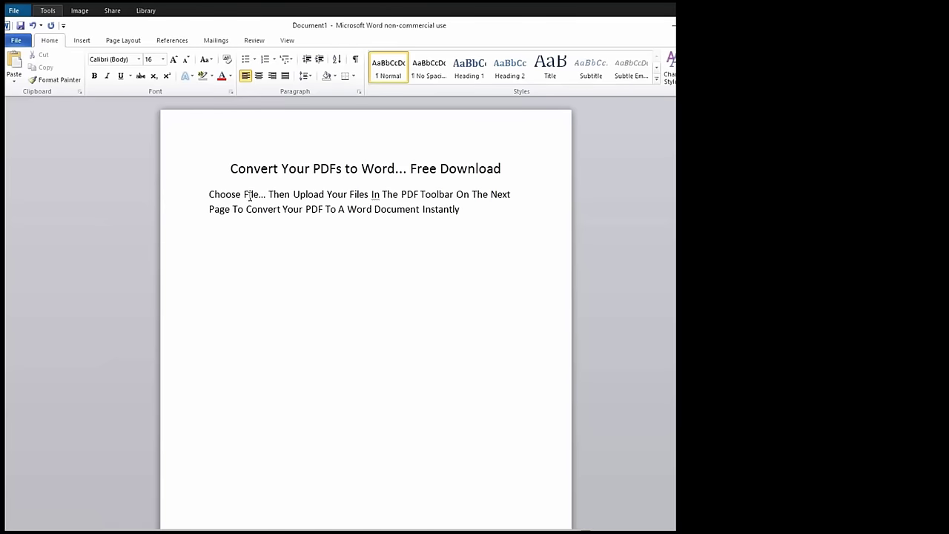
pyautogui.write('Doc File Be')
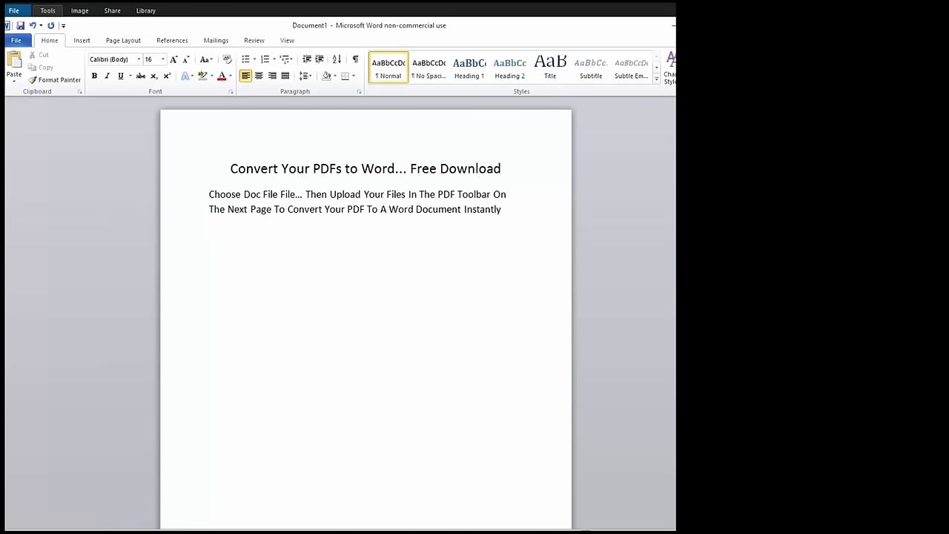
pyautogui.write('low')
pyautogui.press('Return')
pyautogui.press('Return')
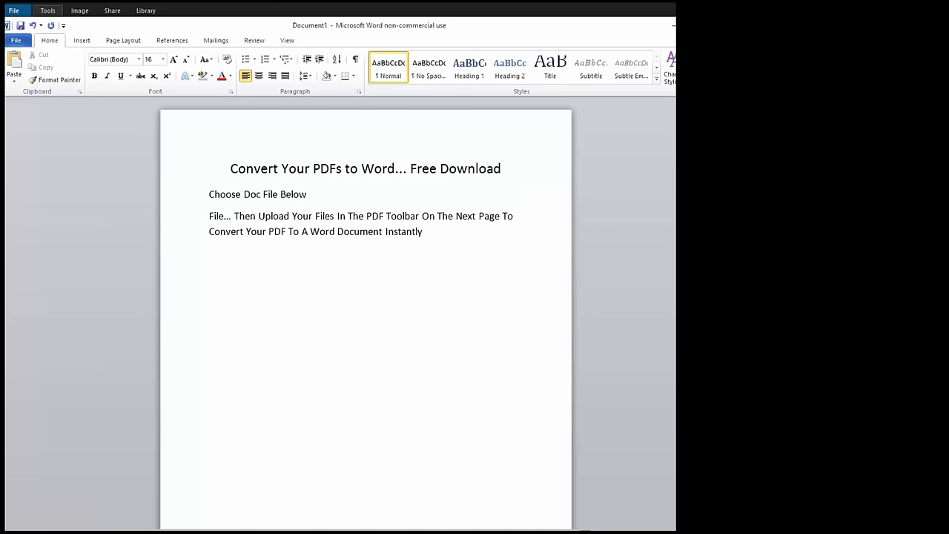
pyautogui.press('BackSpace')
pyautogui.press('BackSpace')
pyautogui.press('BackSpace')
pyautogui.press('BackSpace')
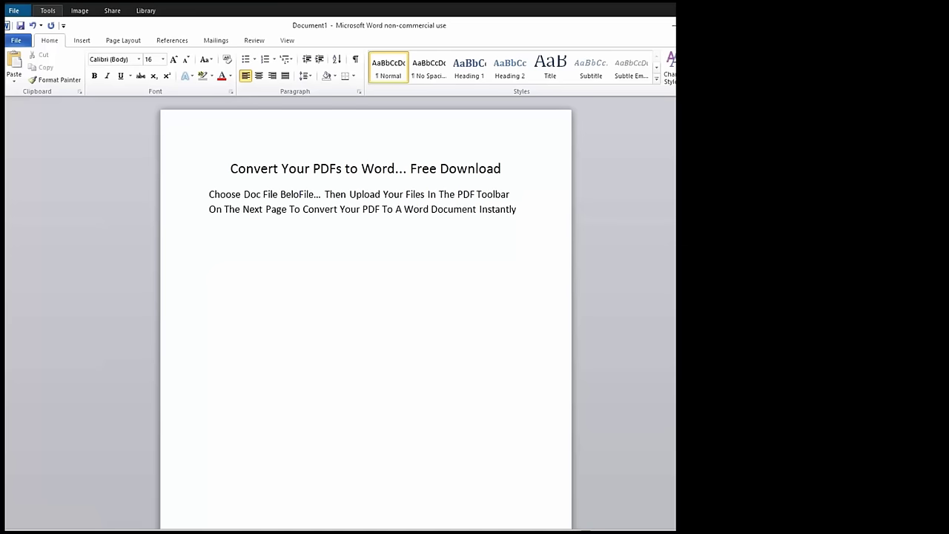
pyautogui.press('Delete')
pyautogui.press('Delete')
pyautogui.press('Delete')
pyautogui.press('Delete')
pyautogui.write('w')
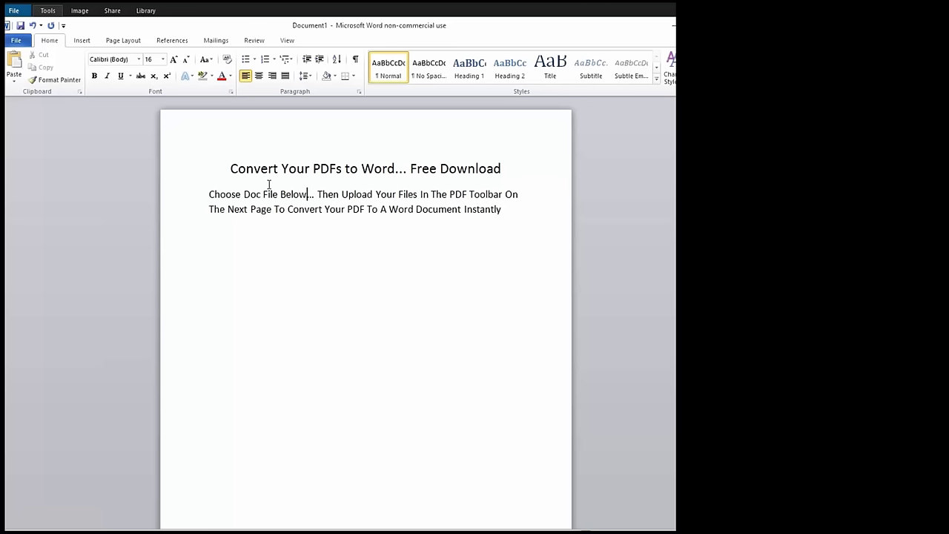
# Change "Files" to "File" in the instruction text and add "..." after "Instantly"
pyautogui.moveTo(416, 197); pyautogui.dragTo(419, 199)
pyautogui.press('Delete')
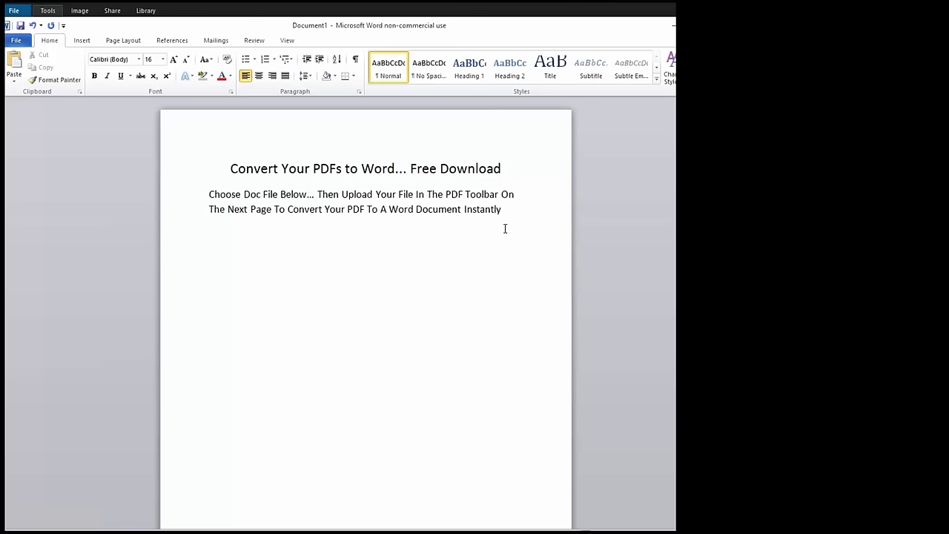
pyautogui.click(509, 207)
pyautogui.write('...')
# Switch back to the Chrome browser and search Google Images for "upload a file"
pyautogui.moveTo(228, 532)
pyautogui.hotkey('alt', 'Tab')
pyautogui.click(255, 185)
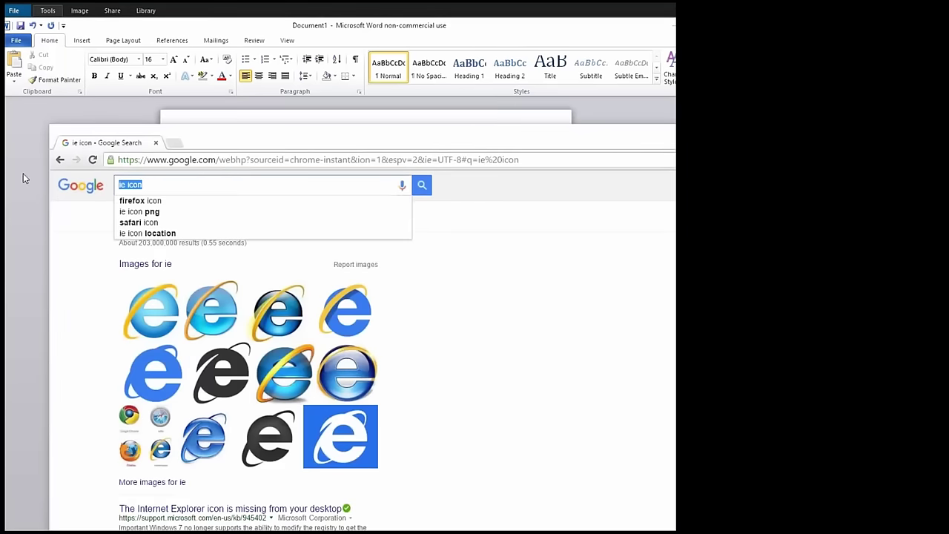
pyautogui.write('upload a file')
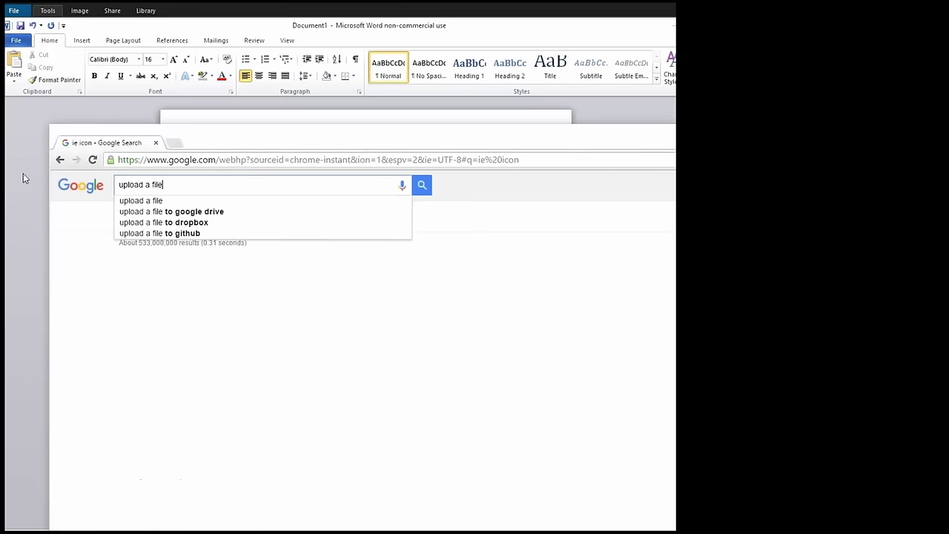
pyautogui.click(426, 189)
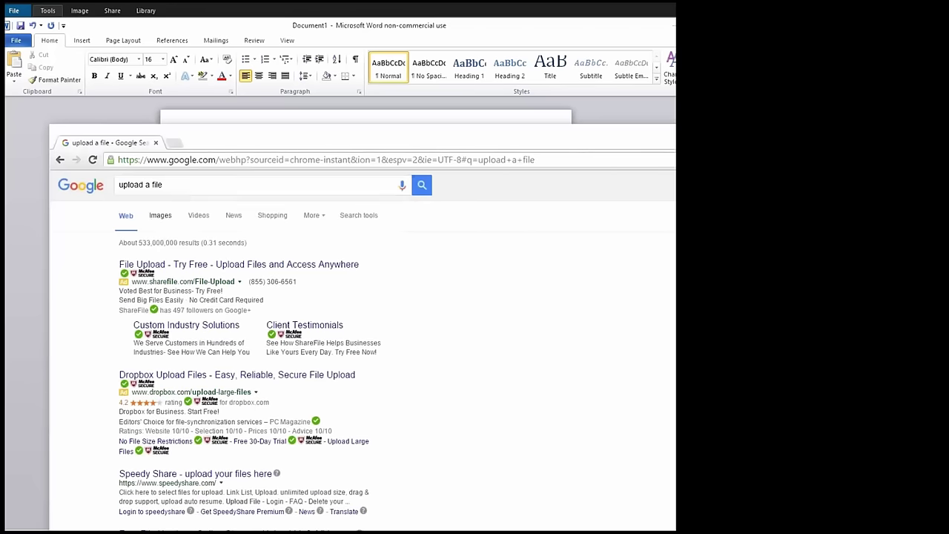
pyautogui.click(167, 218)
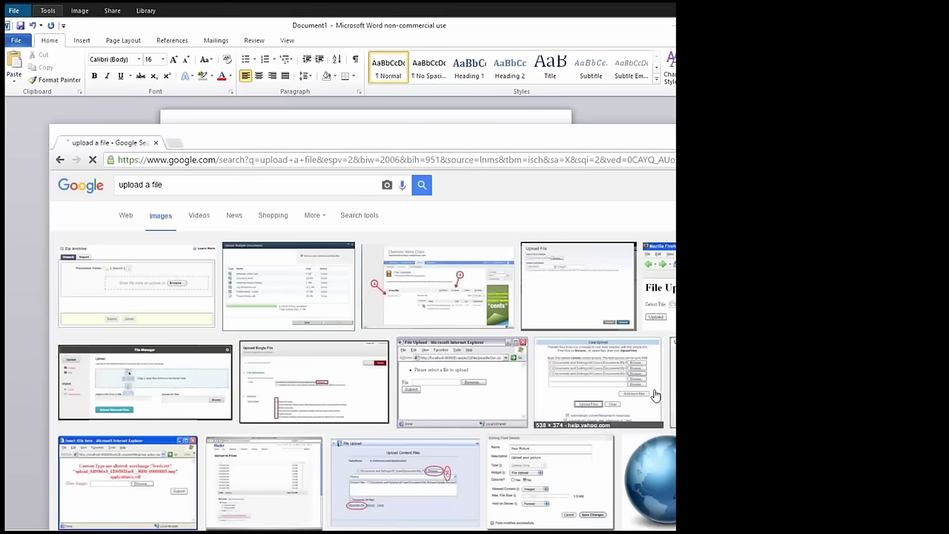
# Preview several file-upload form images in the results and open the Easy Upload form image
pyautogui.click(123, 294)
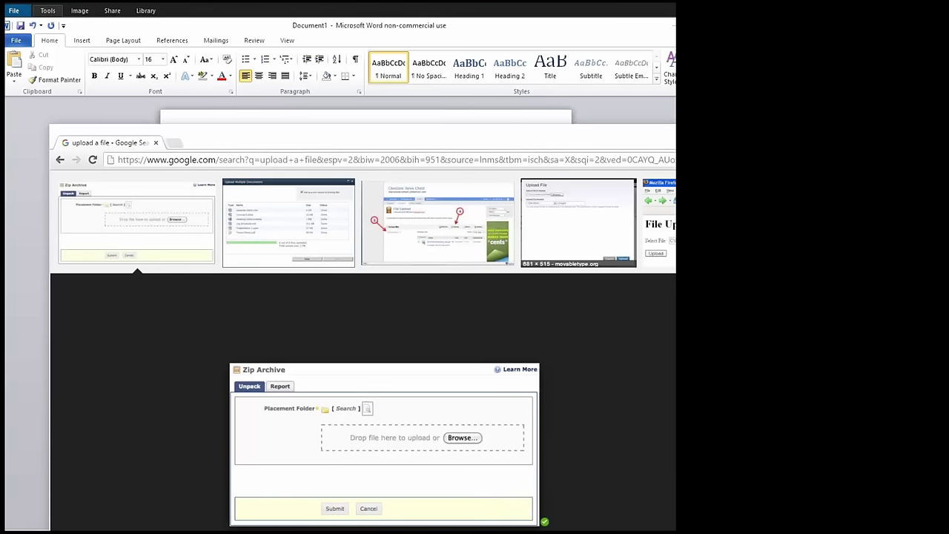
pyautogui.click(567, 222)
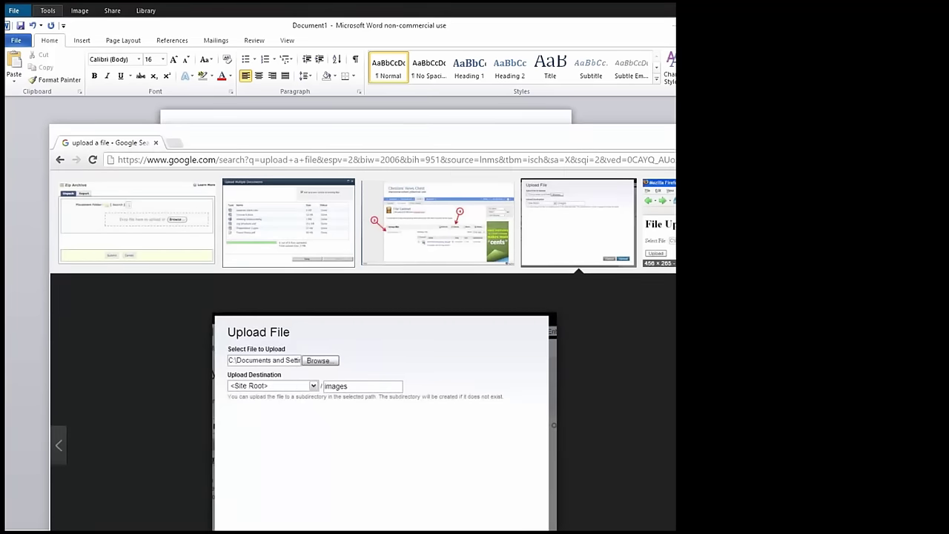
pyautogui.click(659, 222)
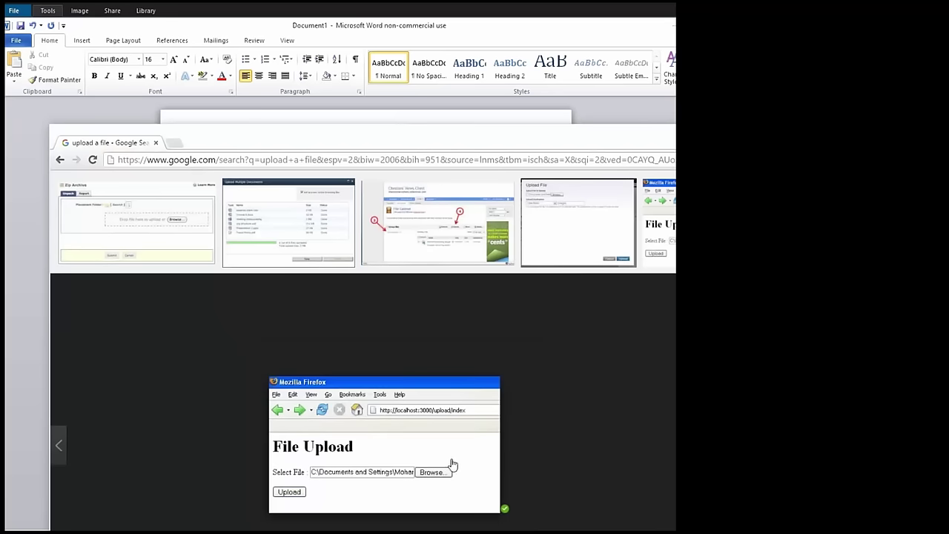
pyautogui.scroll(-3, 642, 306)
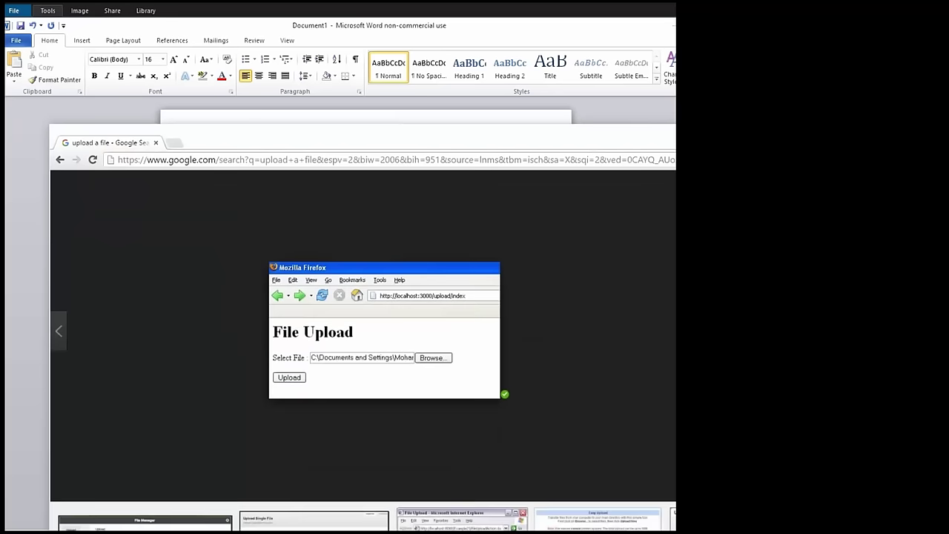
pyautogui.scroll(-1, 578, 383)
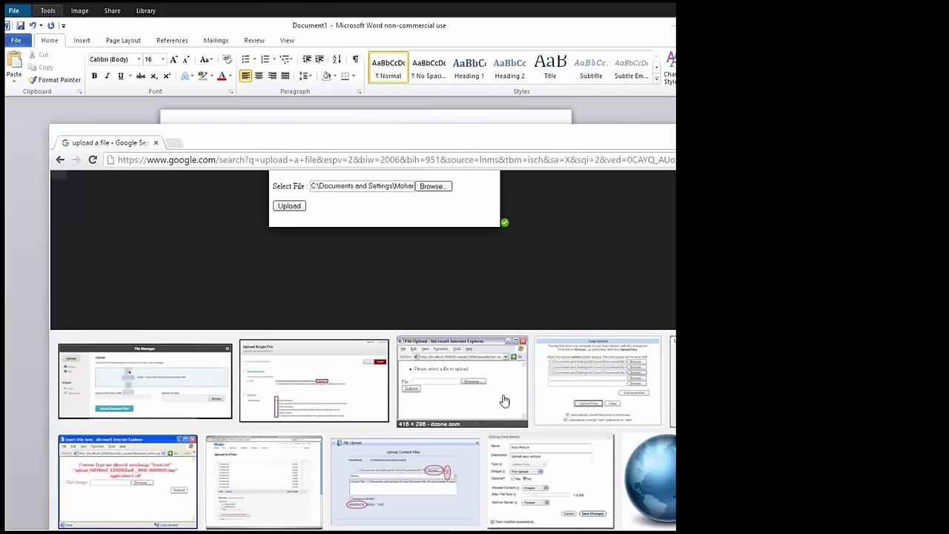
pyautogui.click(504, 400)
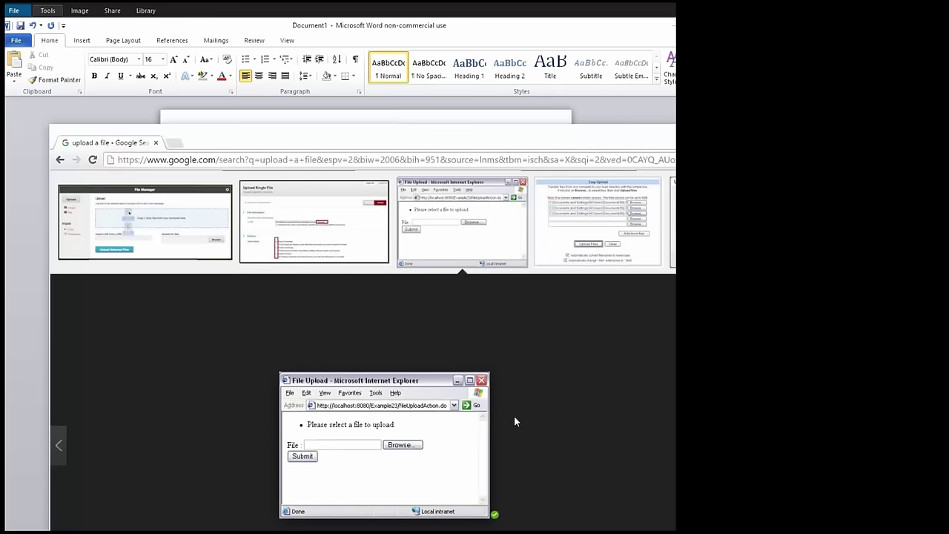
pyautogui.click(578, 225)
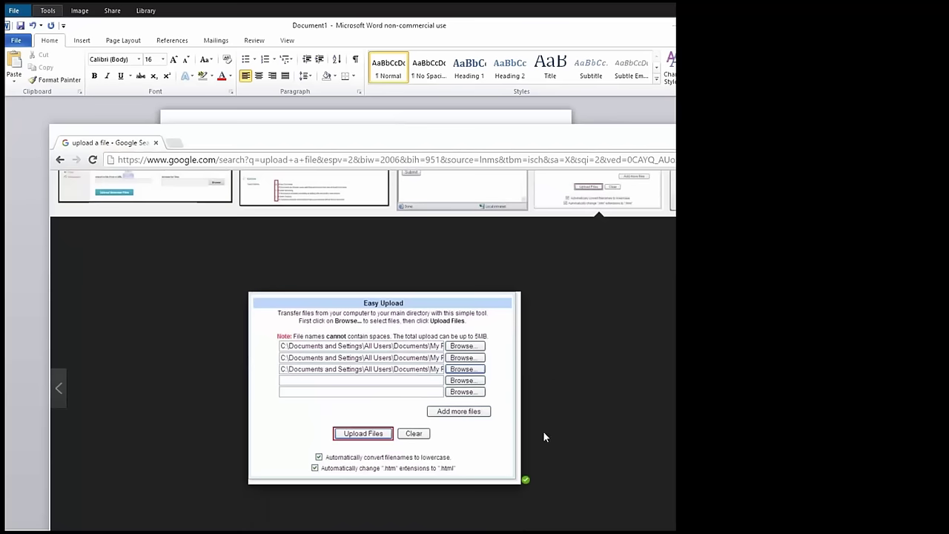
# Capture the Easy Upload form's two empty file fields and its buttons as a 390 x 123 pixel screenshot
pyautogui.press('Print')
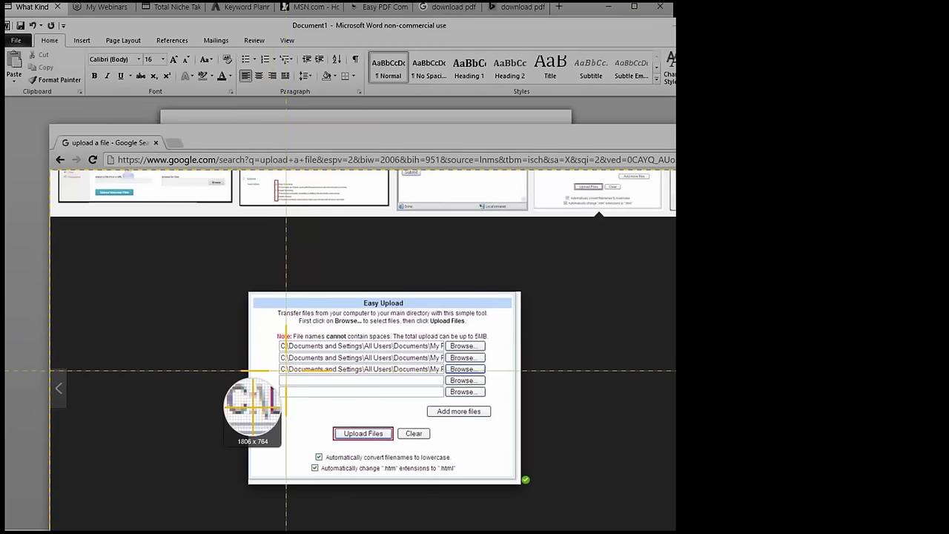
pyautogui.moveTo(285, 374); pyautogui.dragTo(497, 444)
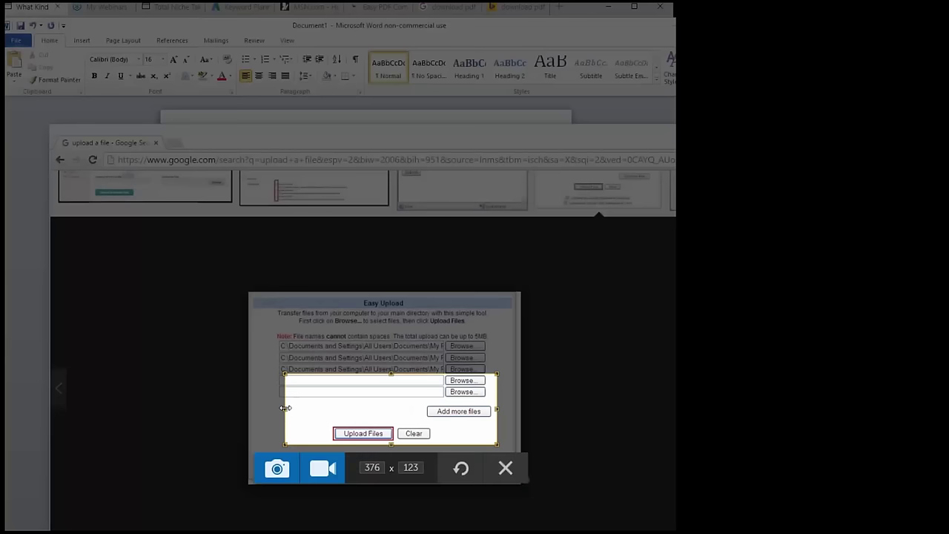
pyautogui.moveTo(286, 410); pyautogui.dragTo(278, 410)
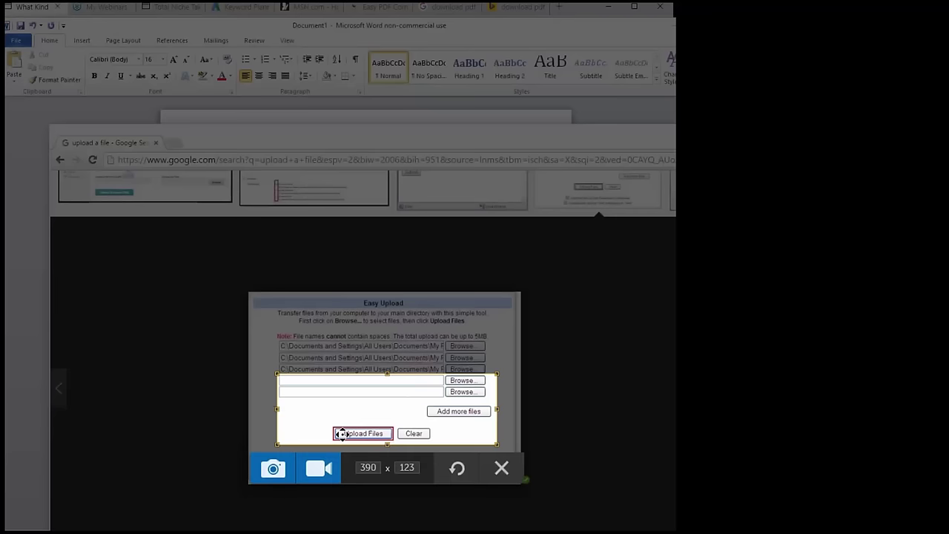
pyautogui.click(273, 468)
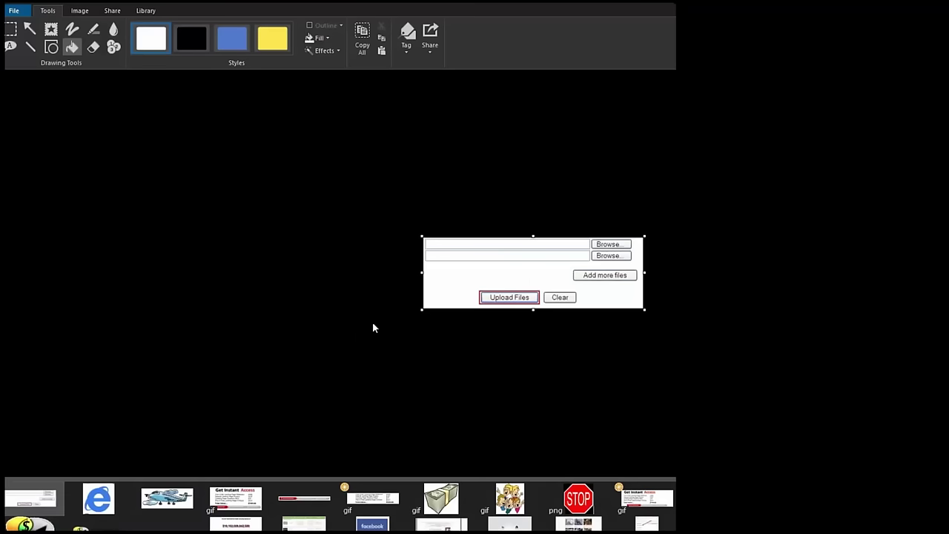